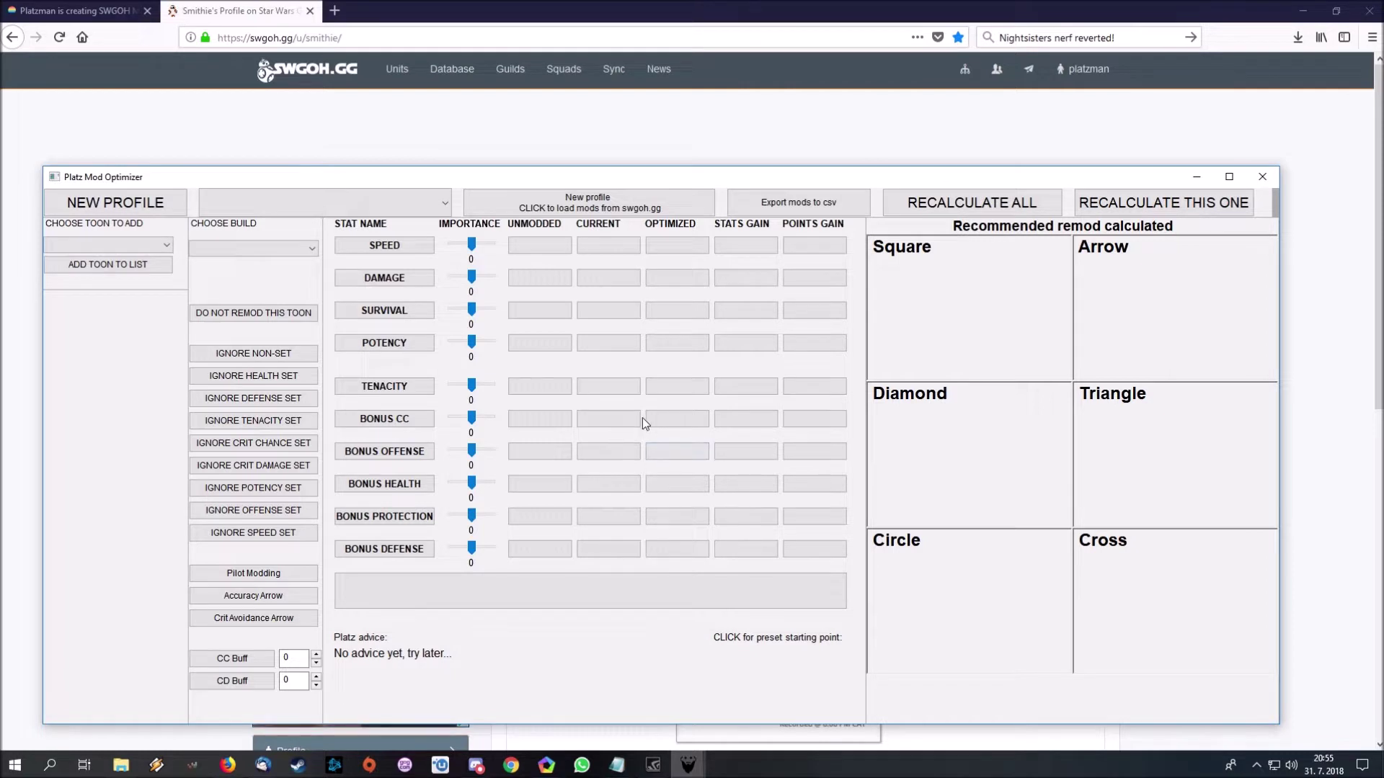
# - Add a new profile from the pasted swgoh.gg link and start loading its mods
pyautogui.click(164, 206)
pyautogui.write('https://swgoh.gg/u/smithie/')
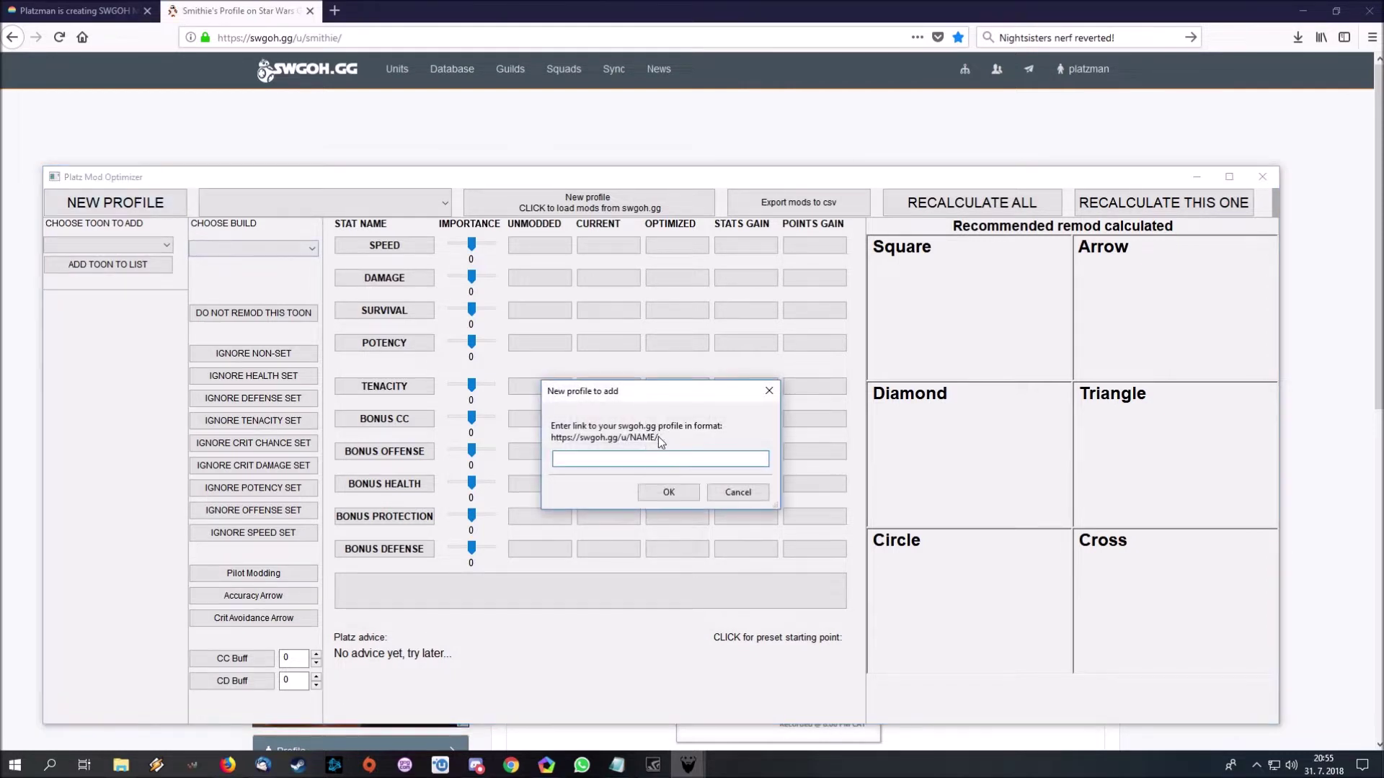
pyautogui.click(666, 495)
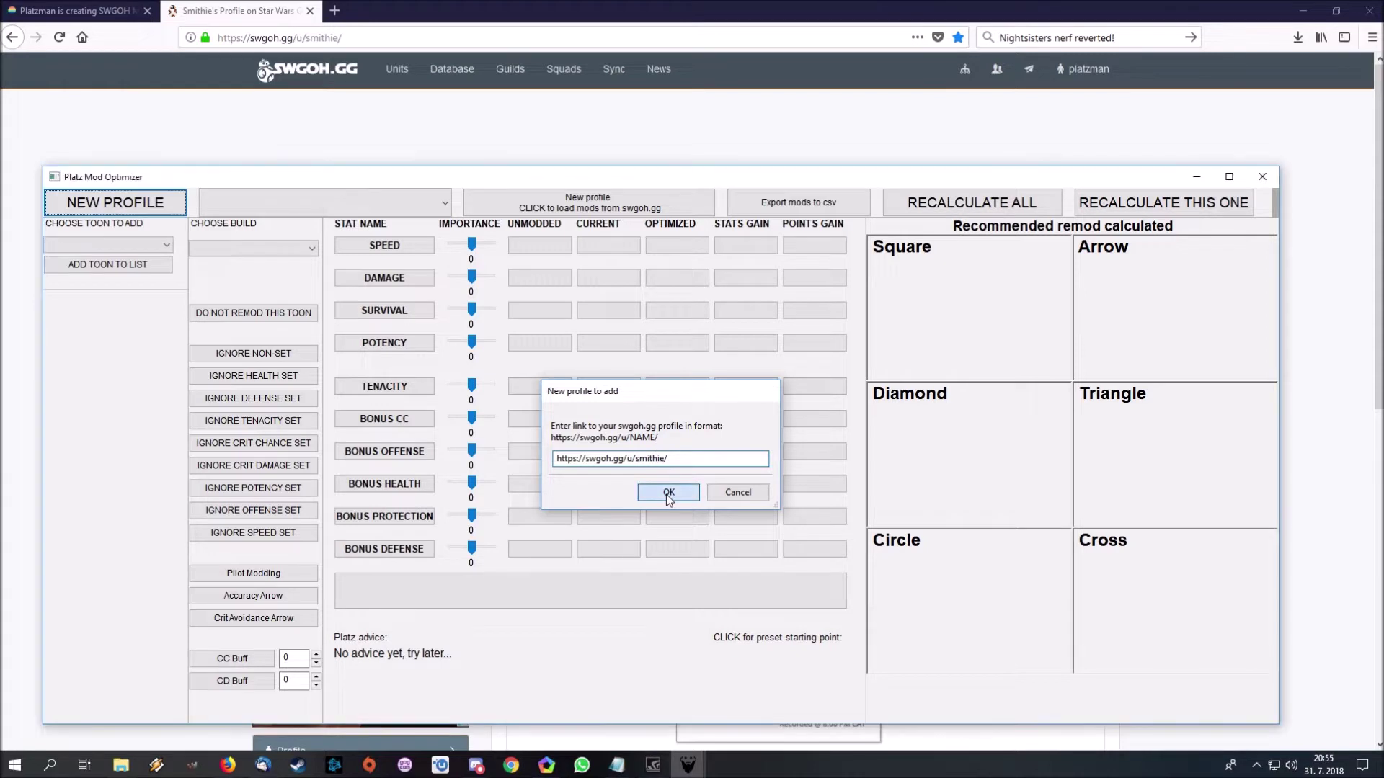
pyautogui.click(607, 209)
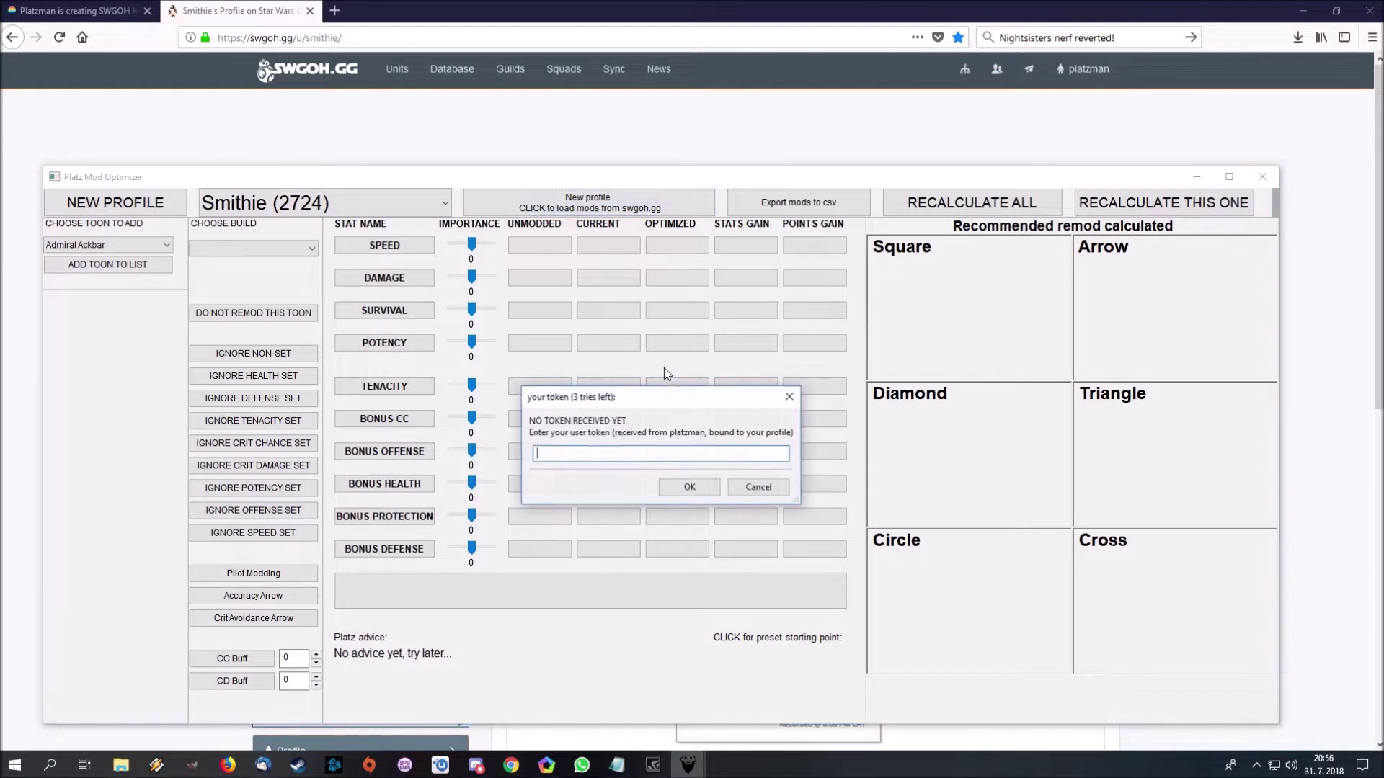
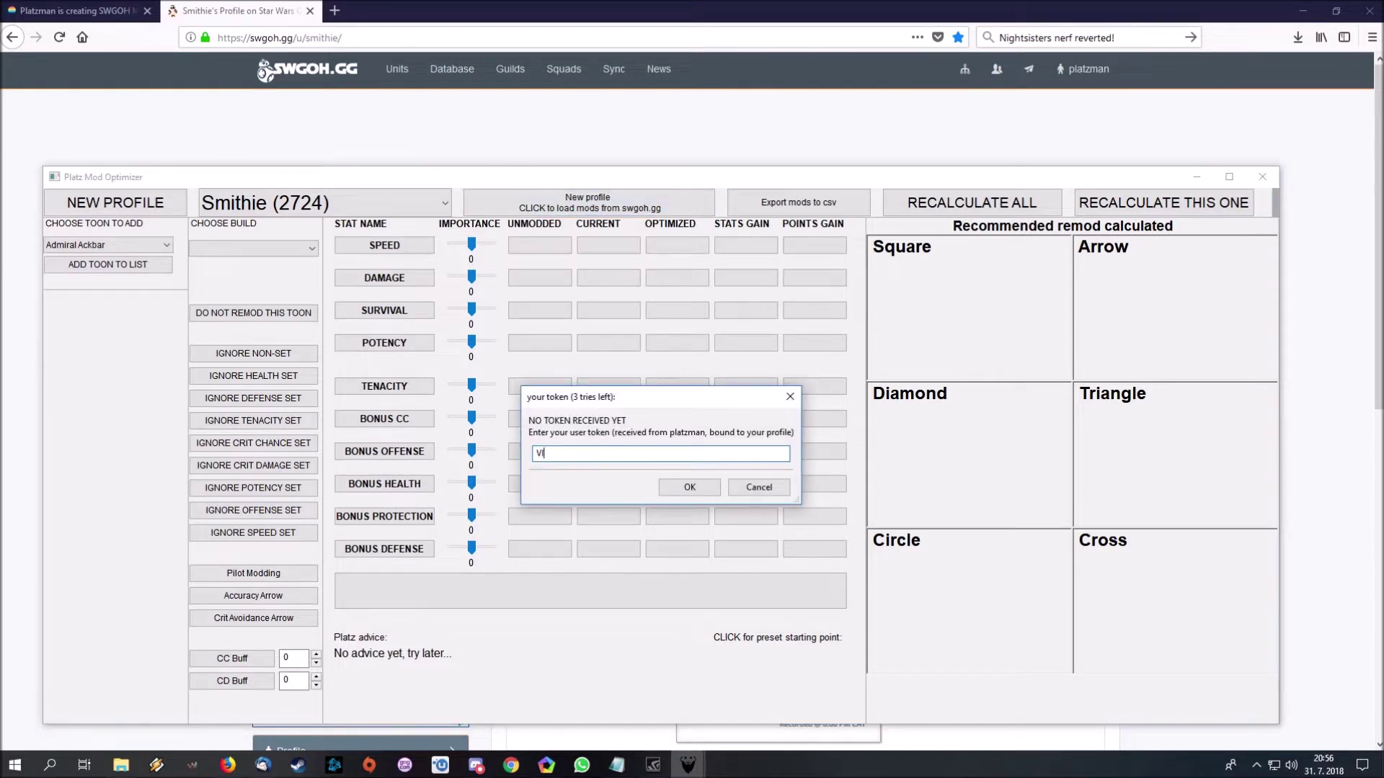
# - Enter the user token so the profile's 683 mods load from swgoh.gg
pyautogui.press('Return')
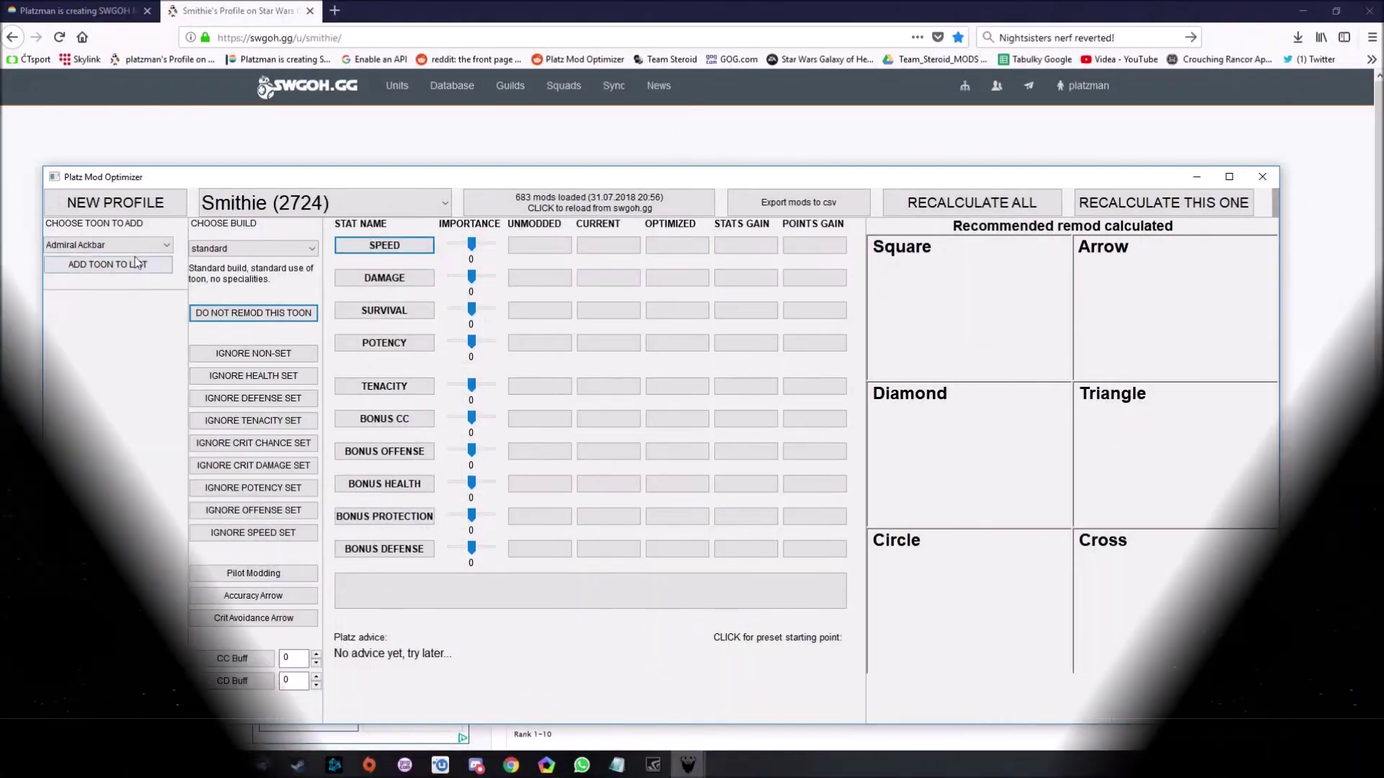
# - Add Ugnaught to the toon list and optimize his mods, raising Speed from 130 to 262
pyautogui.click(167, 245)
pyautogui.moveTo(171, 296); pyautogui.dragTo(166, 537)
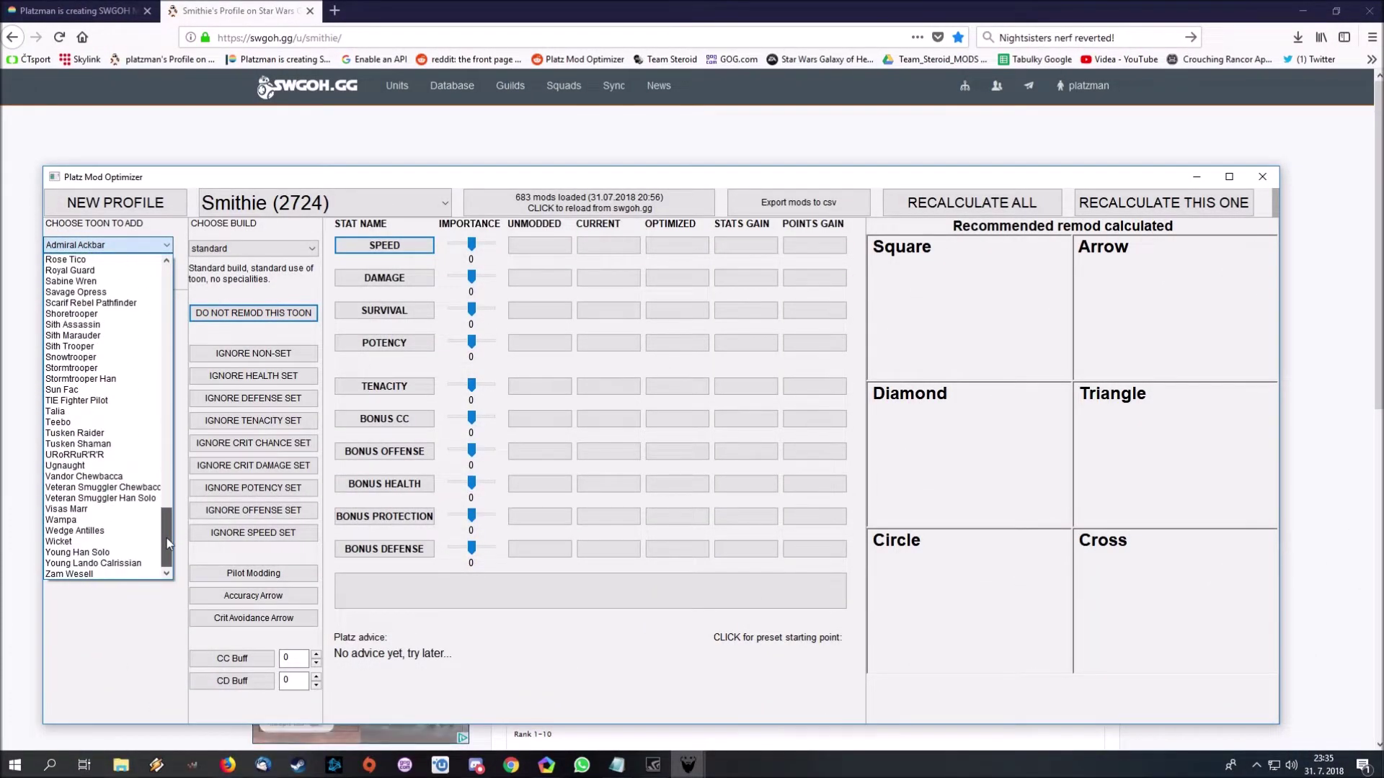
pyautogui.click(94, 466)
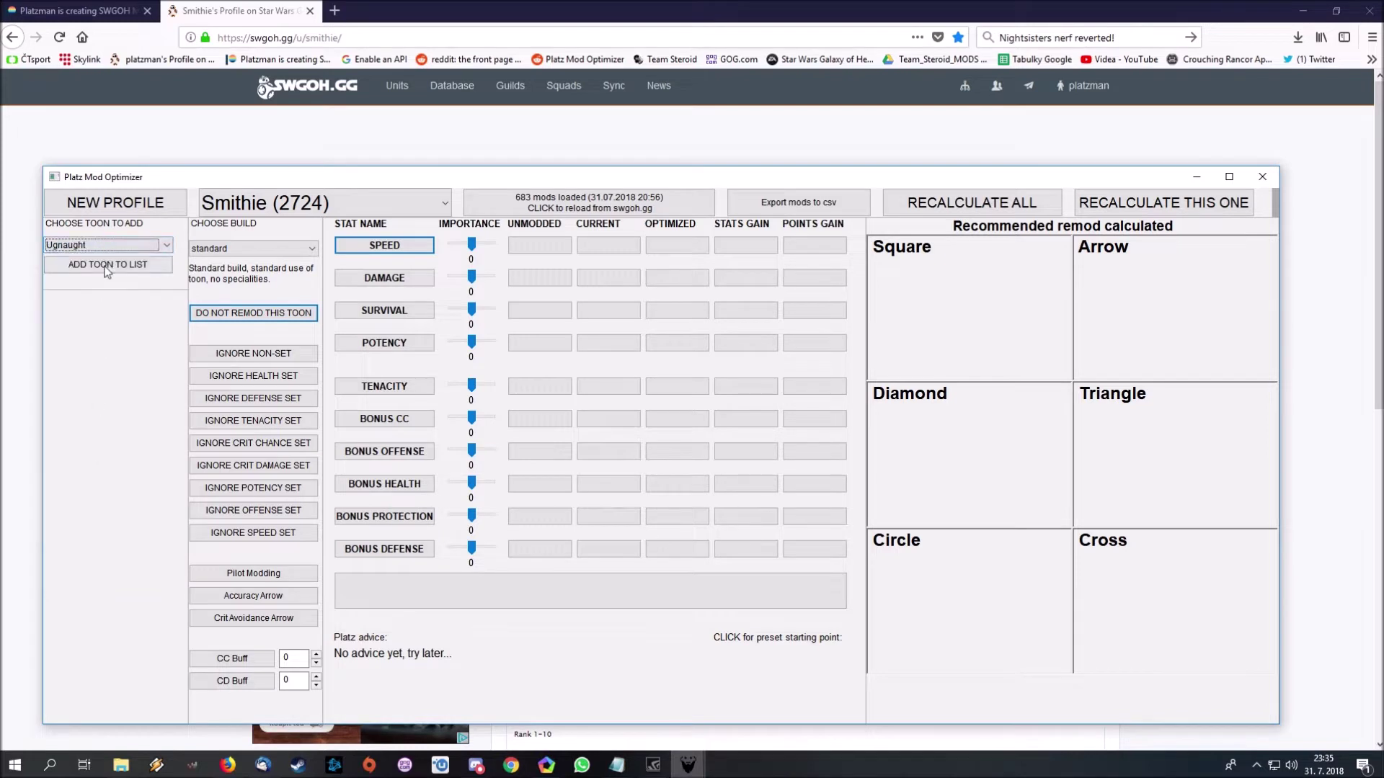
pyautogui.click(108, 265)
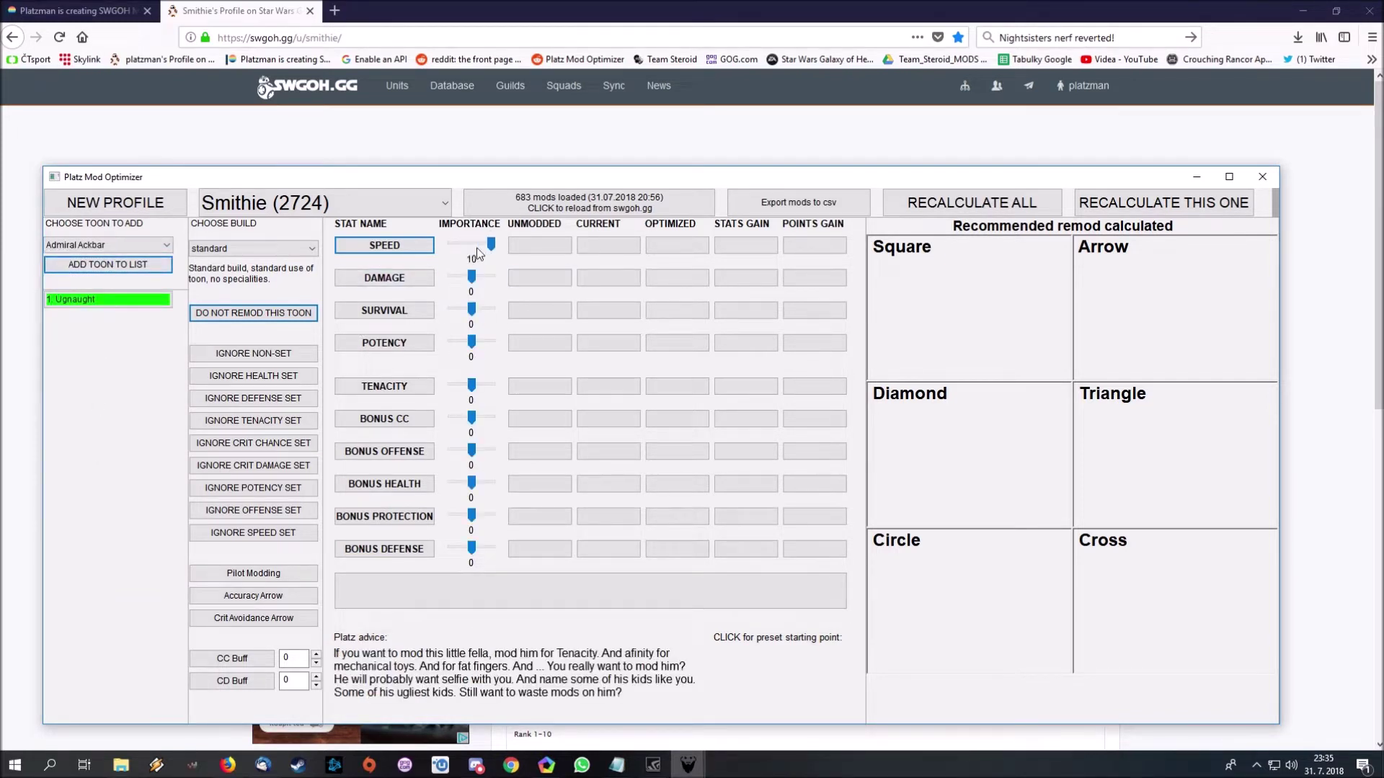
pyautogui.click(1137, 209)
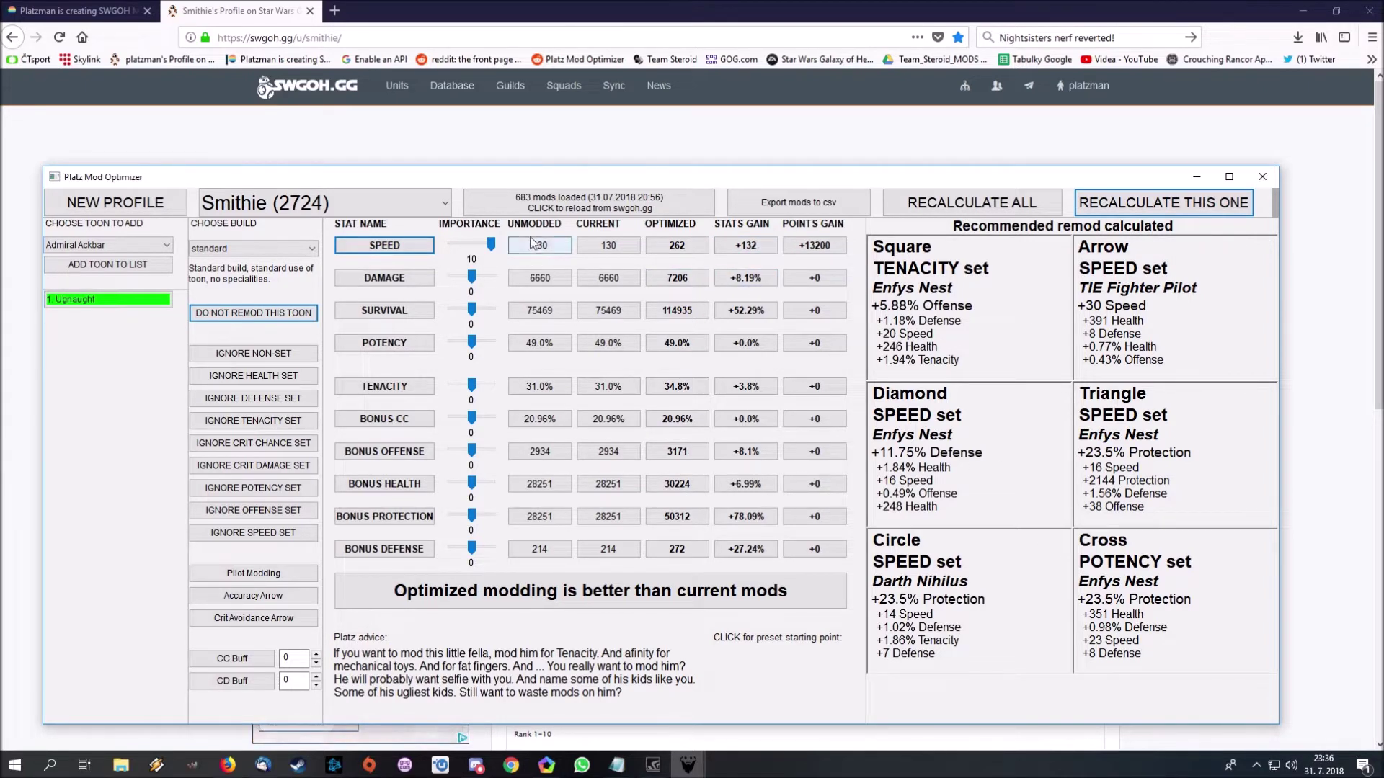
# - Set Ugnaught's Damage importance to 3, recalculate to Speed 258, and enable Ignore Non-Set
pyautogui.click(495, 279)
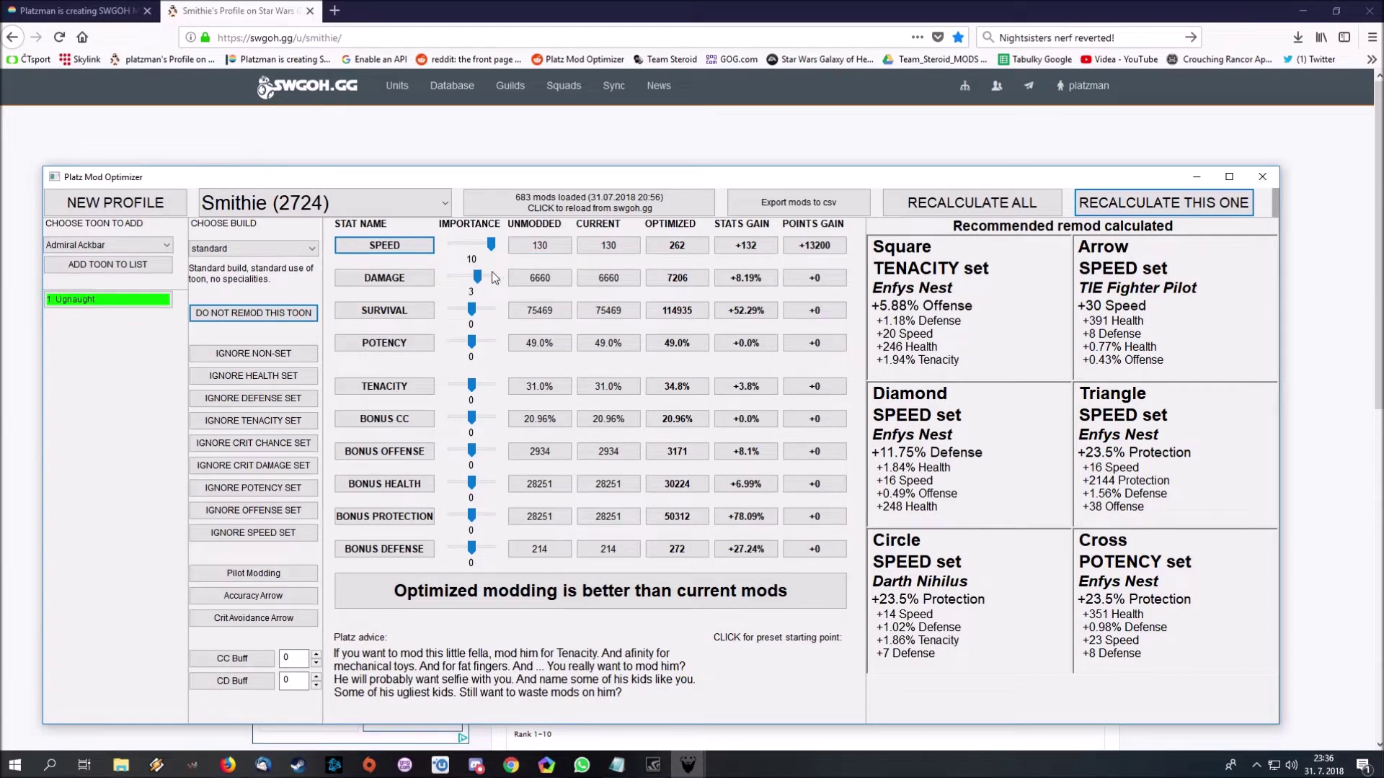
pyautogui.click(1124, 203)
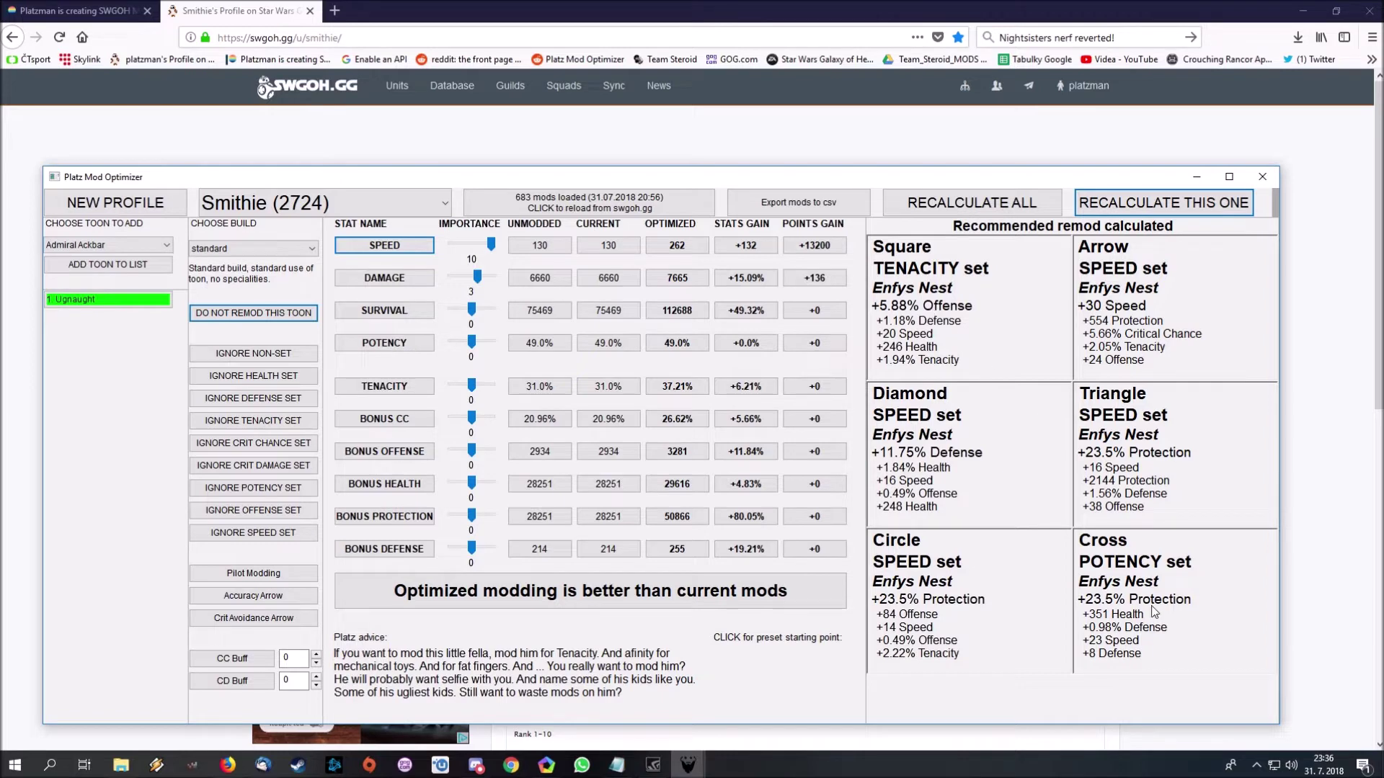
pyautogui.click(249, 354)
# - Recalculate Ugnaught ignoring non-set mods (Speed 258, Damage 7578), then browse the toon list
pyautogui.click(1211, 207)
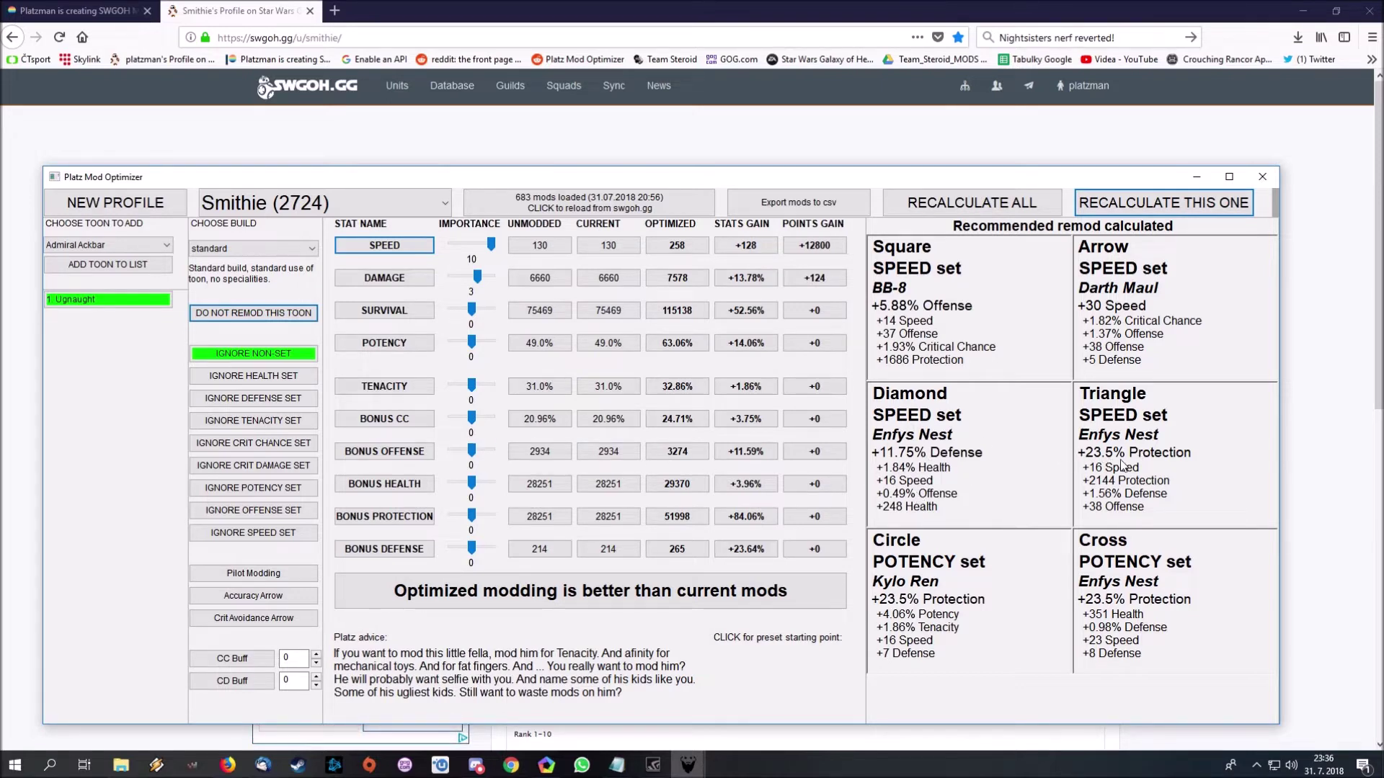
pyautogui.click(166, 245)
pyautogui.moveTo(166, 281); pyautogui.dragTo(166, 348)
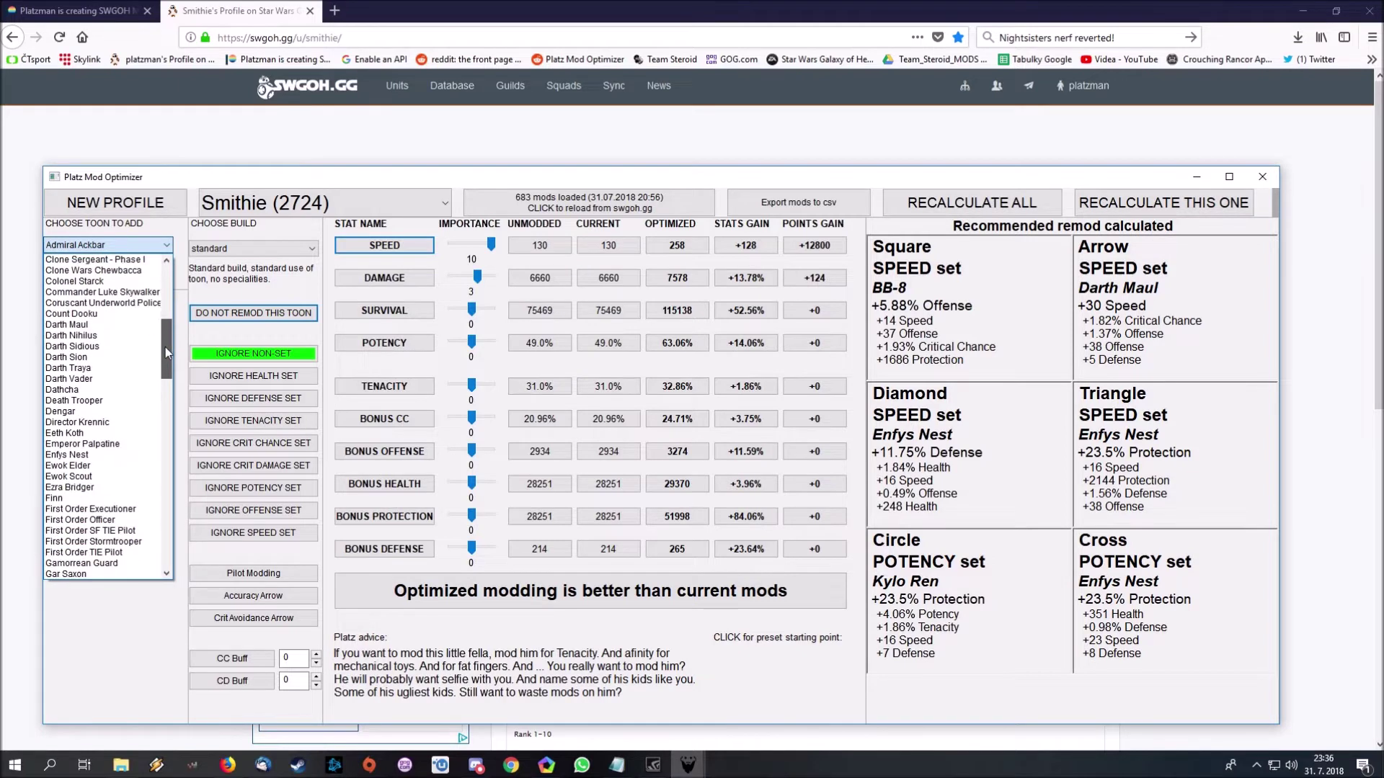
# - Add Enfys Nest with Do Not Remod enabled, then recalculate Ugnaught to Speed 251
pyautogui.click(129, 453)
pyautogui.click(119, 265)
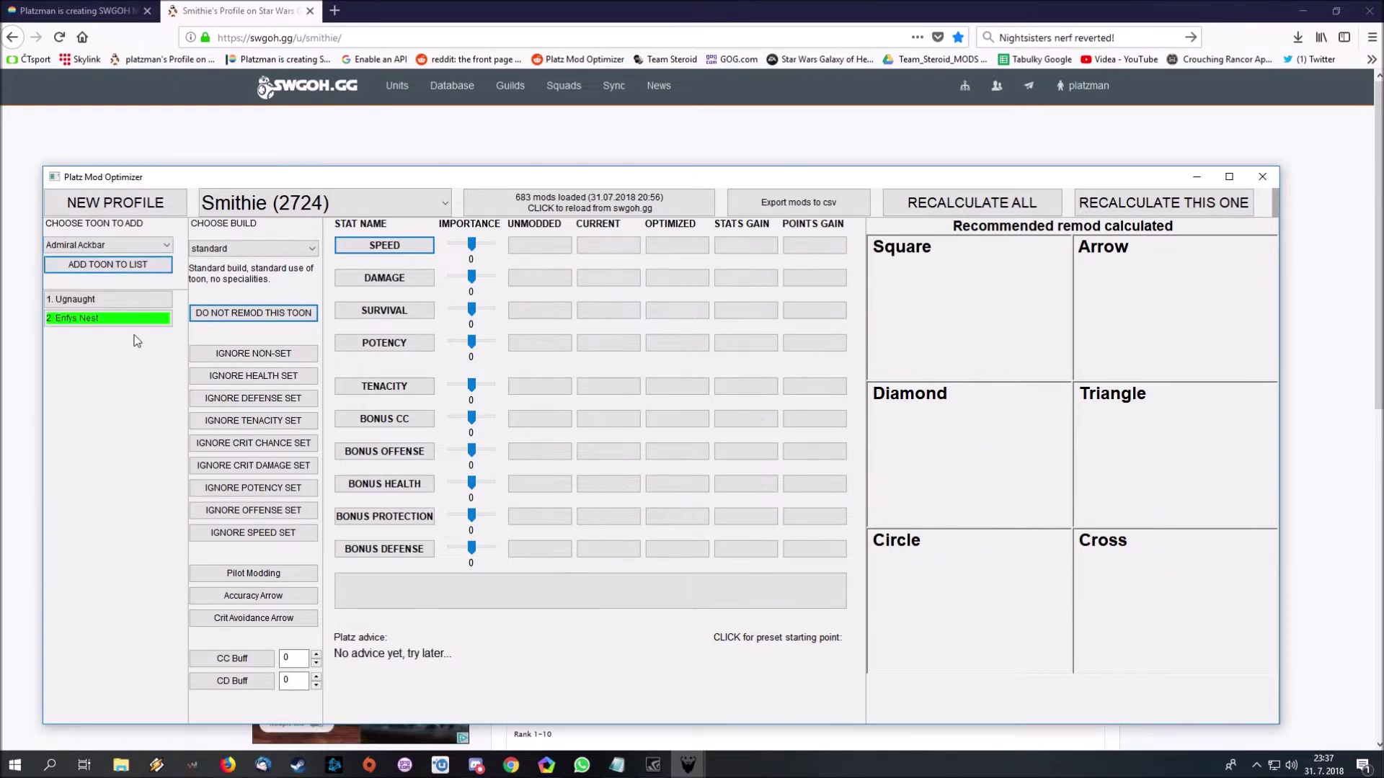
pyautogui.click(244, 318)
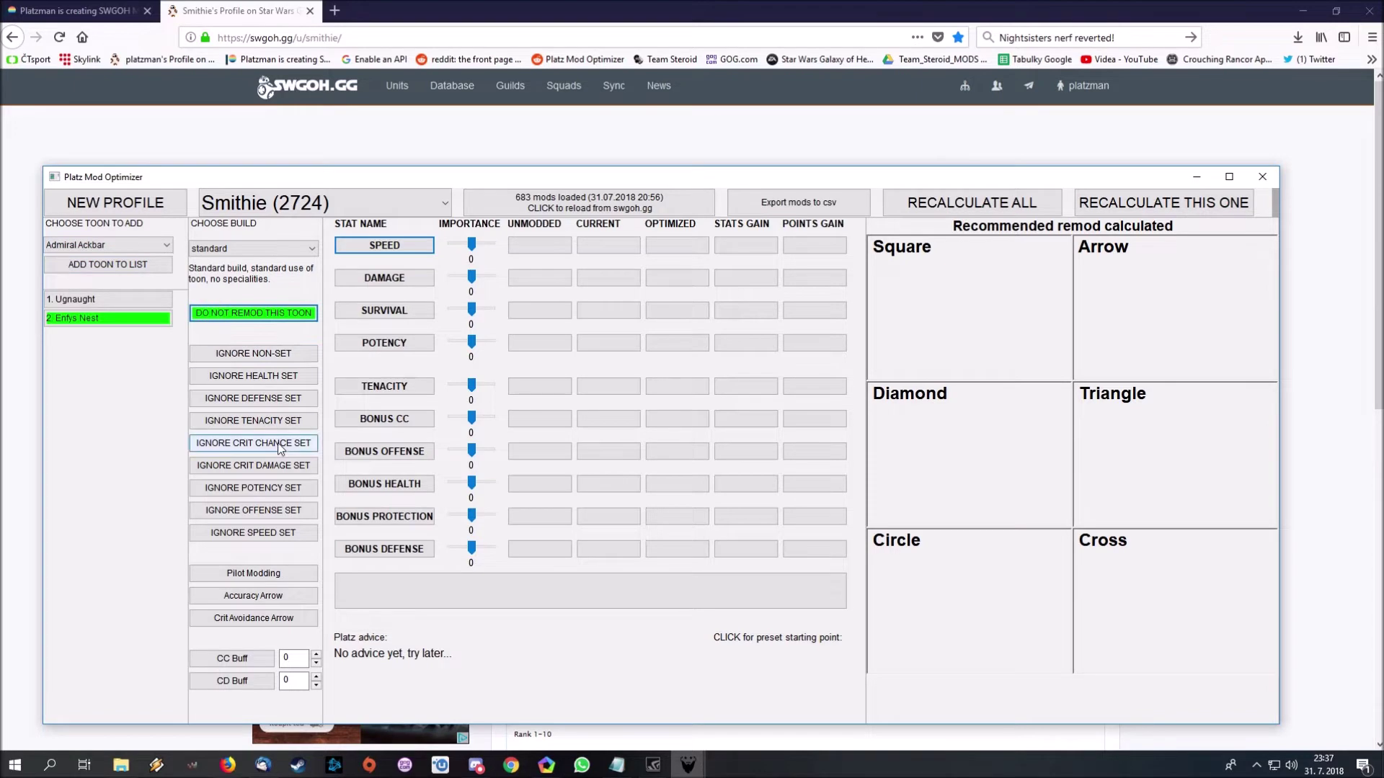
pyautogui.click(134, 299)
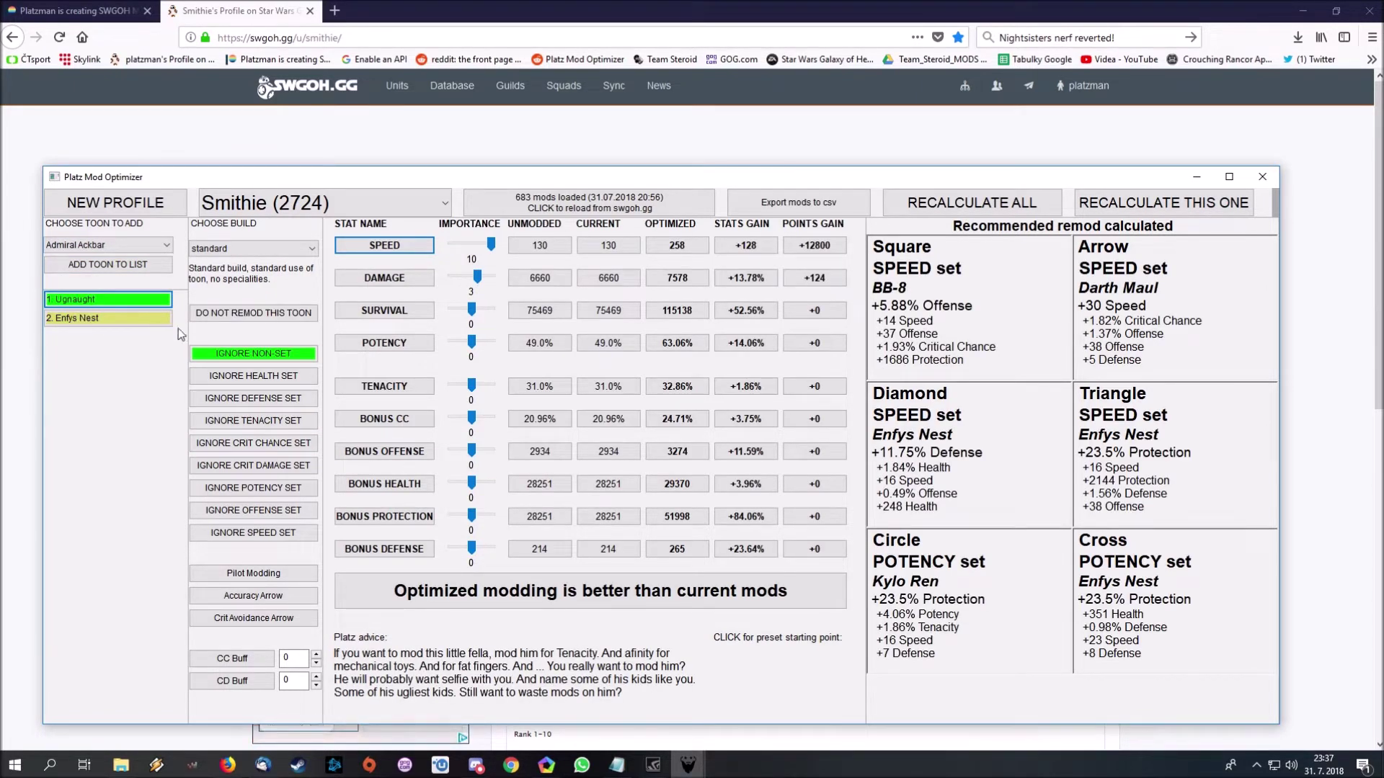
pyautogui.click(1114, 205)
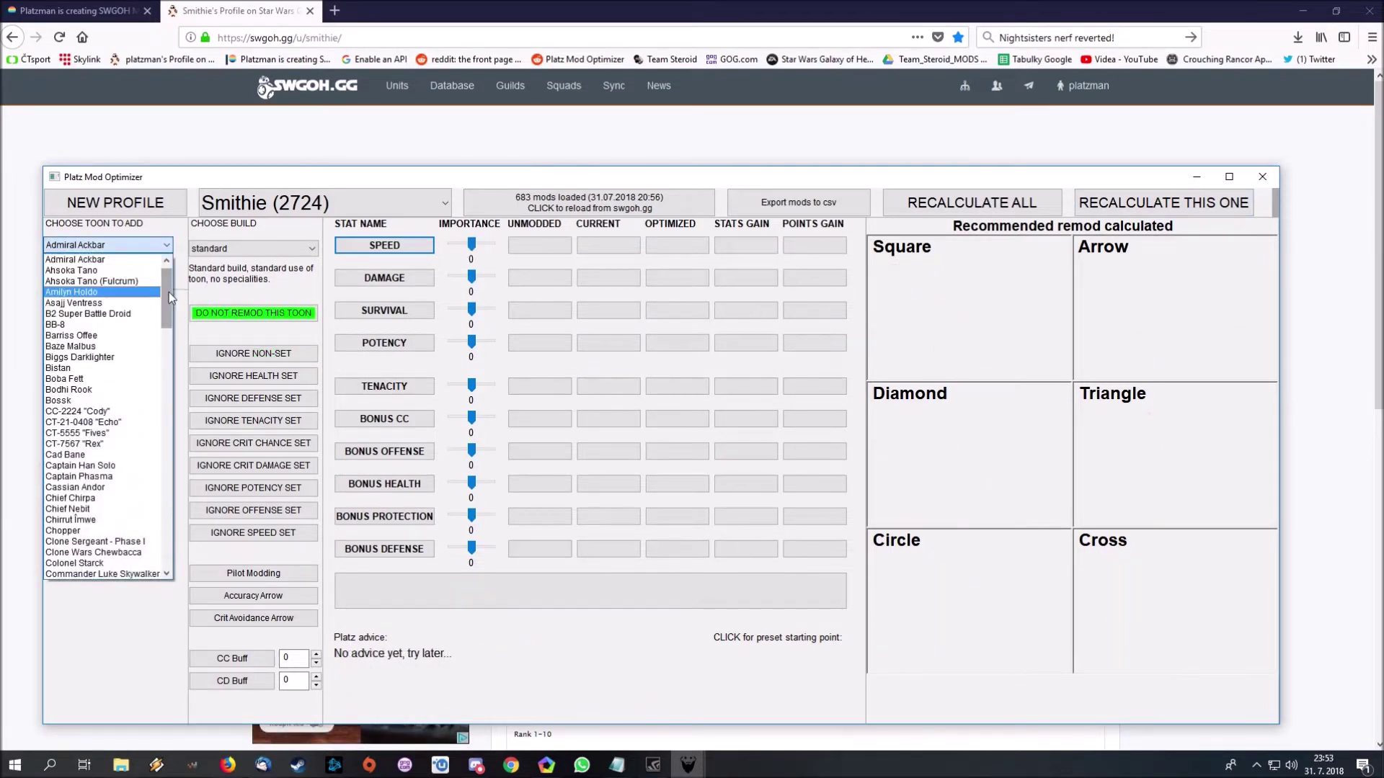
# - Add Han Solo third in the toon list with the Zeta build and Damage importance 10
pyautogui.moveTo(168, 292); pyautogui.dragTo(166, 400)
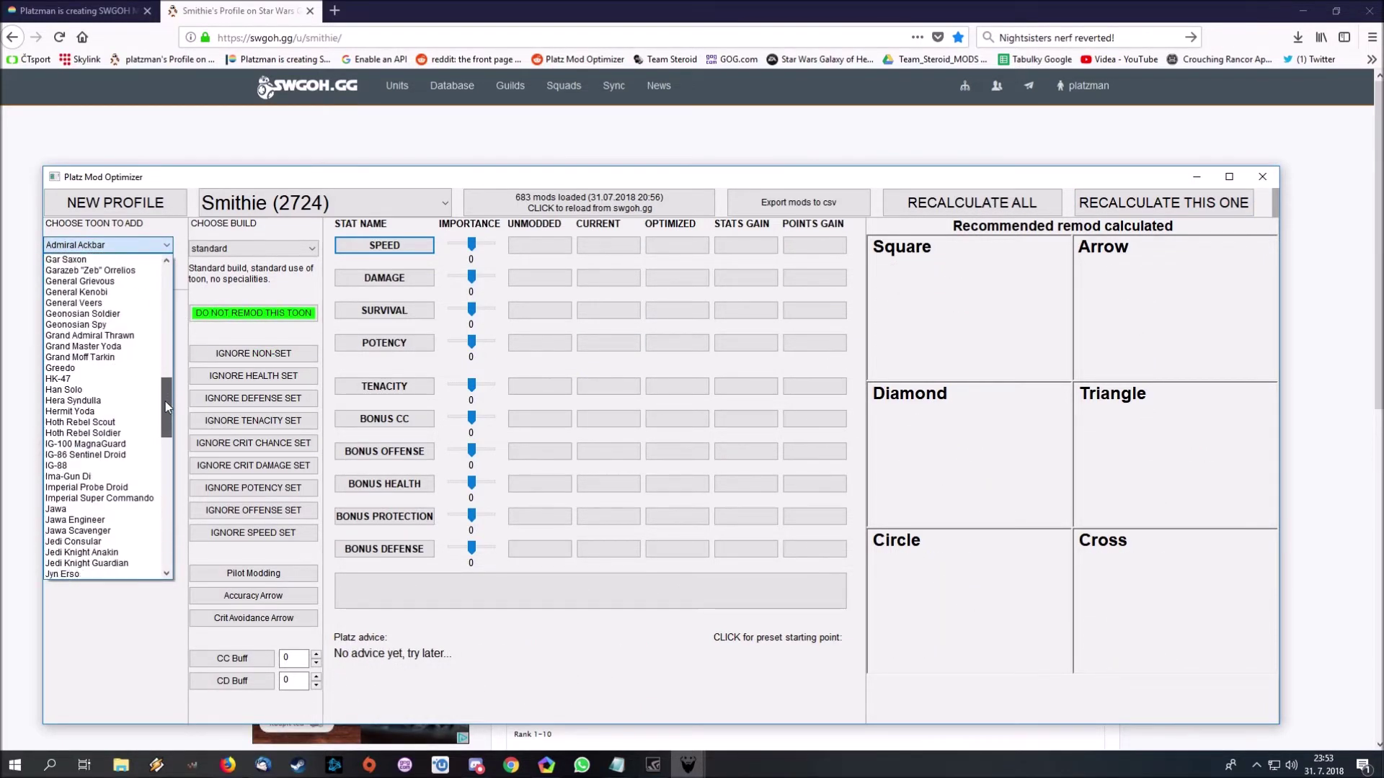
pyautogui.click(66, 390)
pyautogui.click(65, 264)
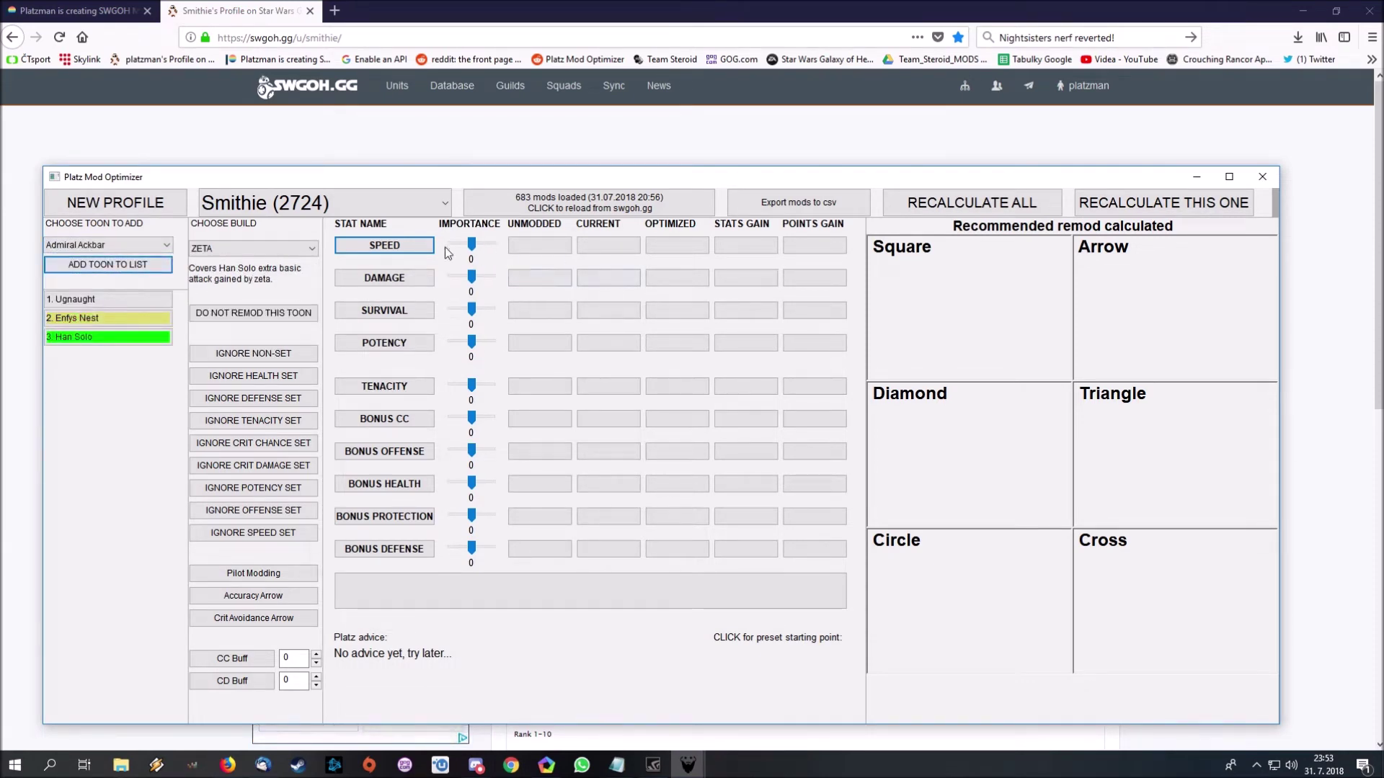
pyautogui.click(401, 249)
pyautogui.click(476, 278)
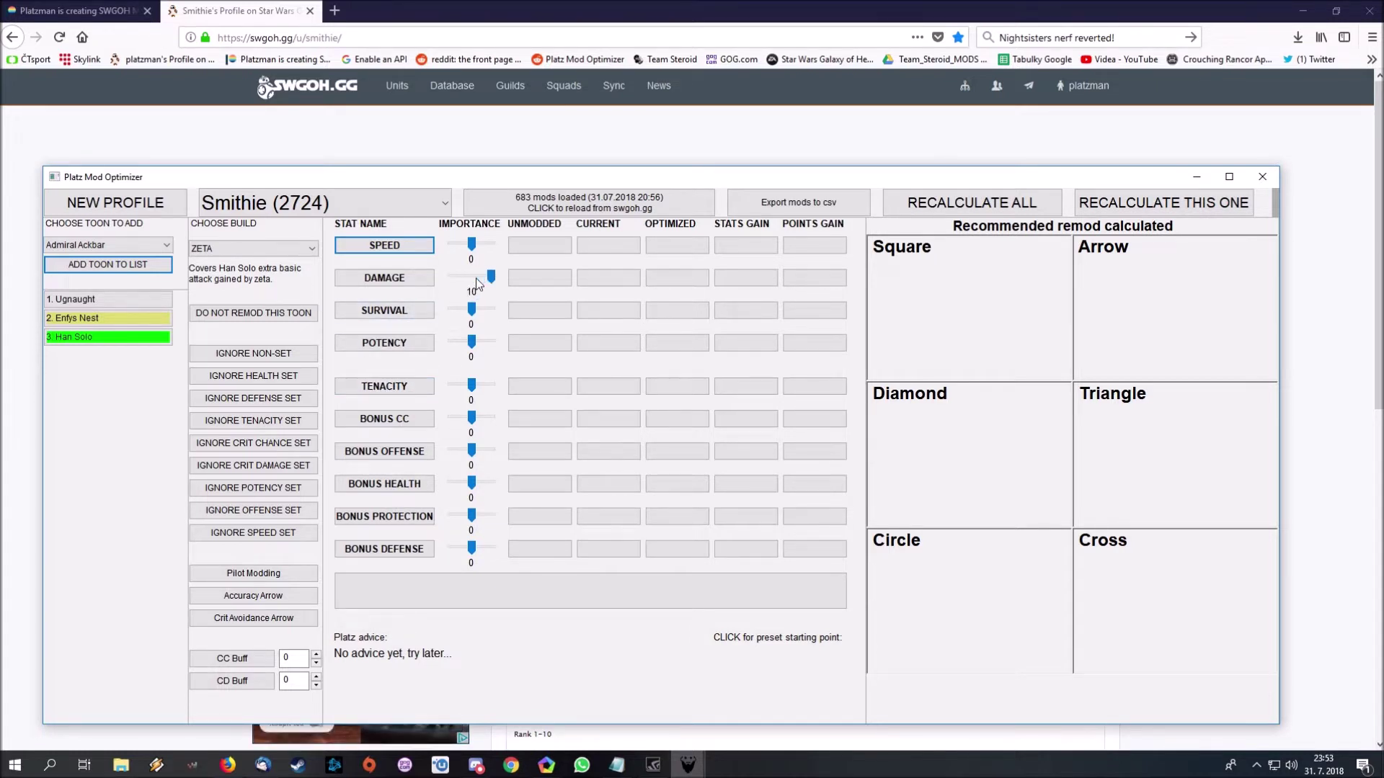
# - Weight Han Solo's Speed 7 and Survival 4, then optimize him to Speed 227 (62.45% better)
pyautogui.click(479, 245)
pyautogui.moveTo(480, 248); pyautogui.dragTo(486, 250)
pyautogui.moveTo(473, 310); pyautogui.dragTo(476, 315)
pyautogui.click(1169, 204)
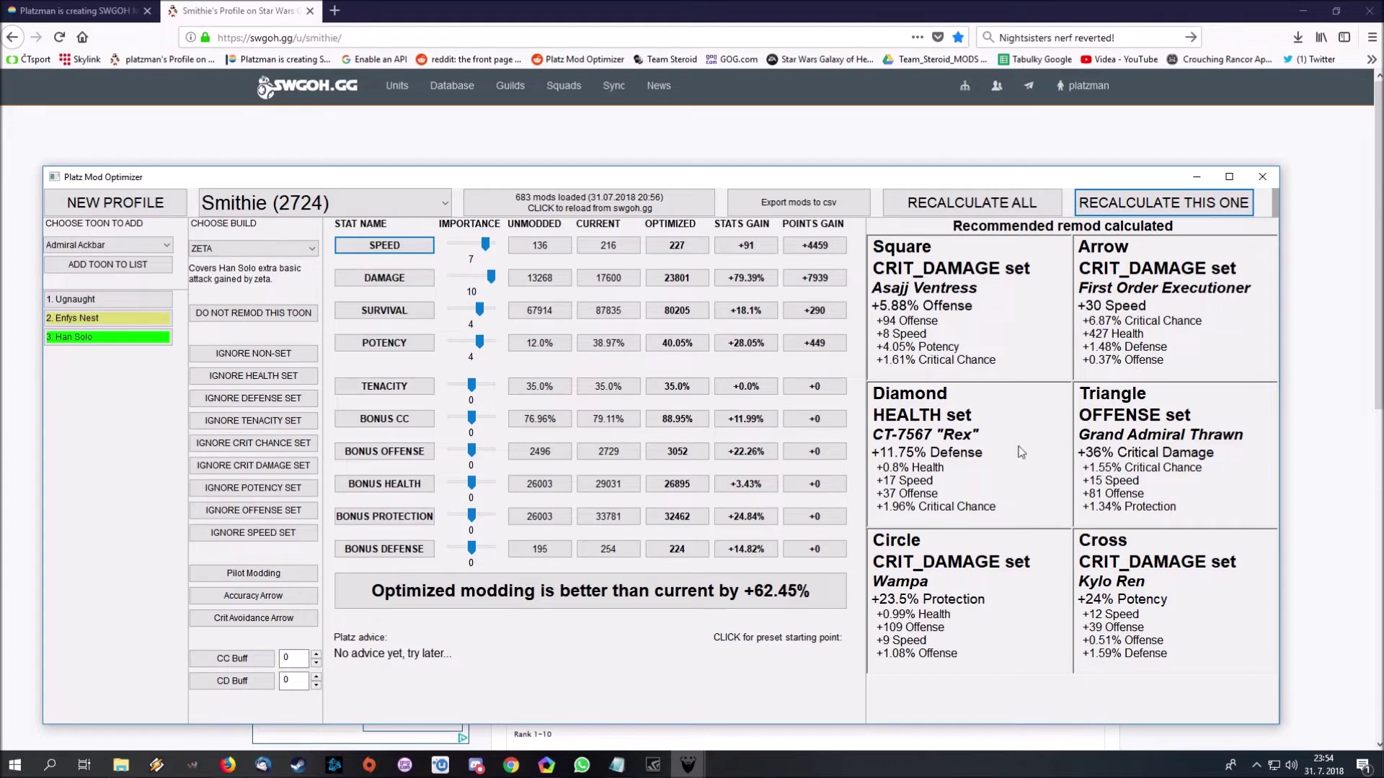
# - Recalculate Han Solo ignoring non-set mods with adjusted Speed importance, reaching 58.66% better
pyautogui.click(253, 353)
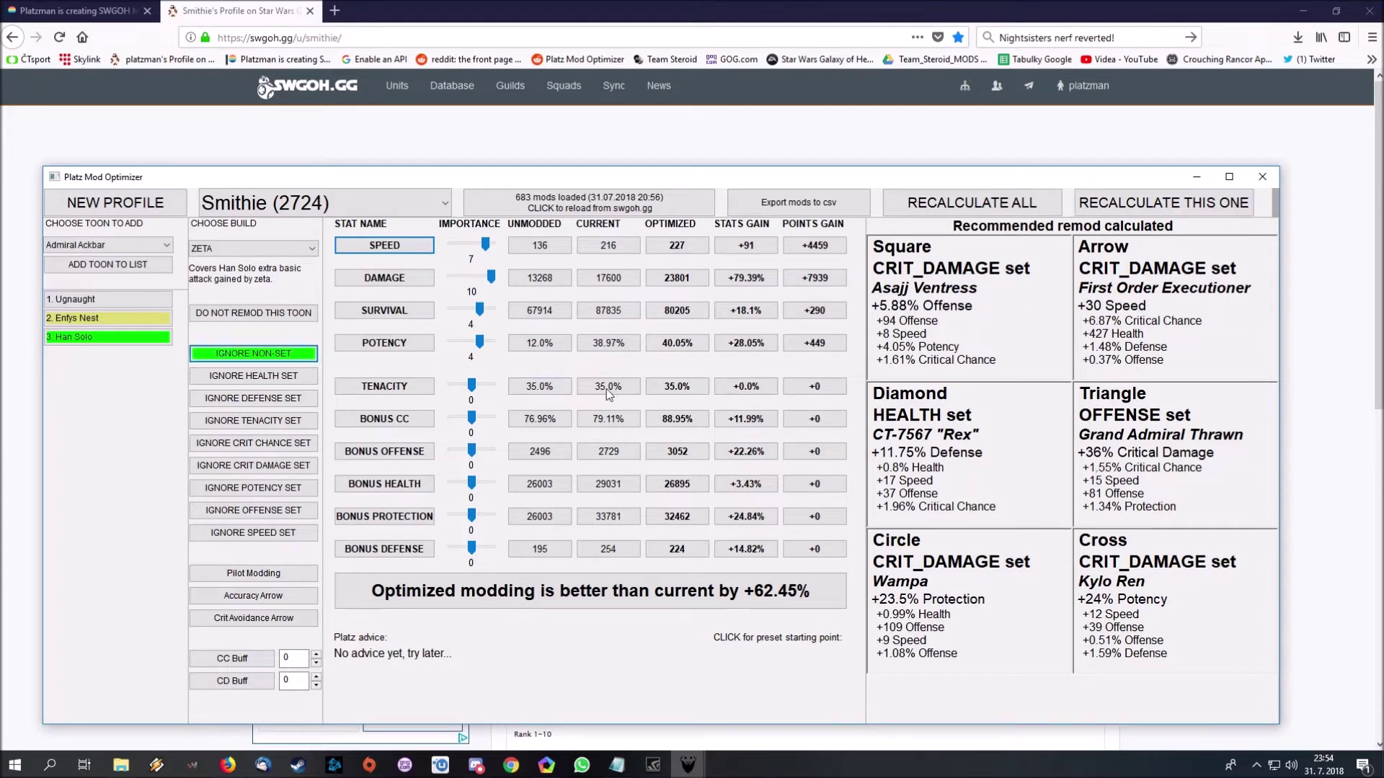
pyautogui.click(1157, 209)
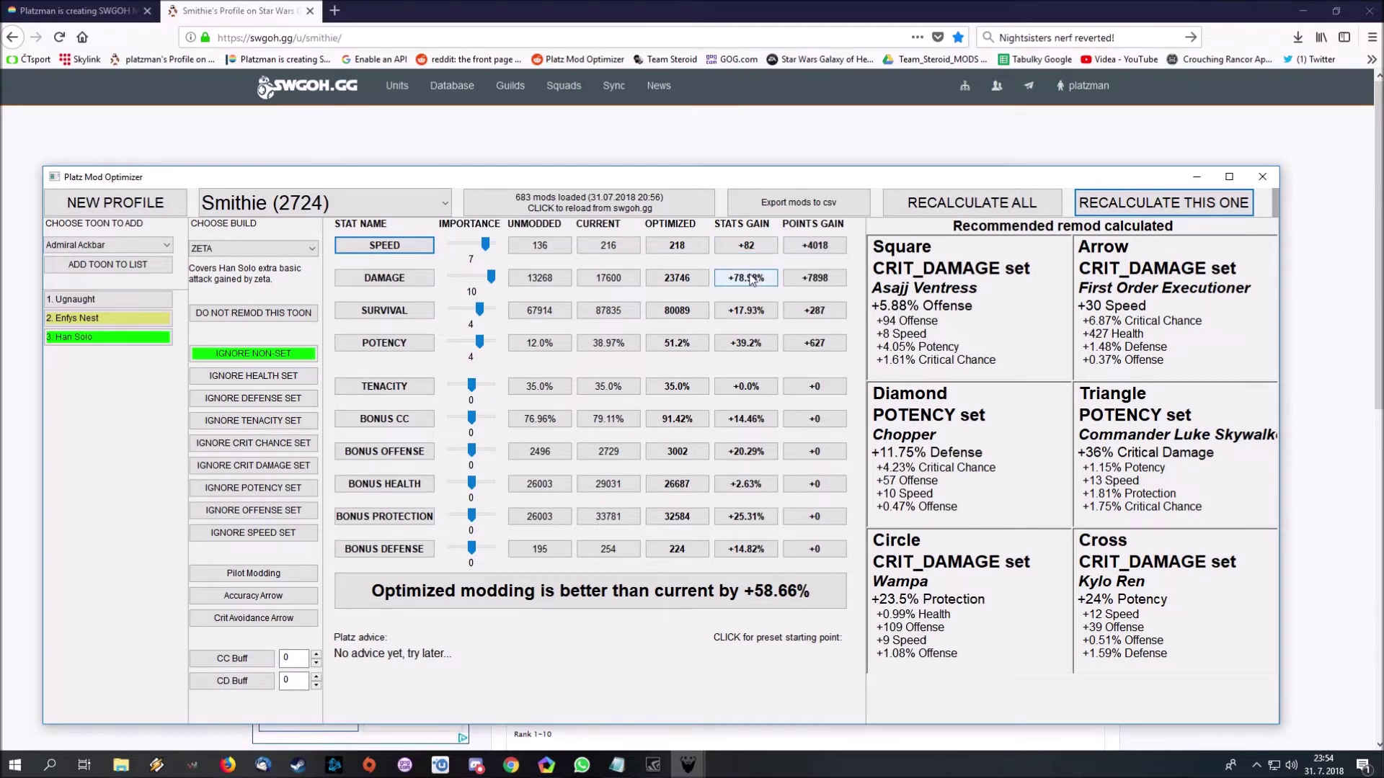
pyautogui.moveTo(485, 245); pyautogui.dragTo(489, 245)
pyautogui.click(1167, 216)
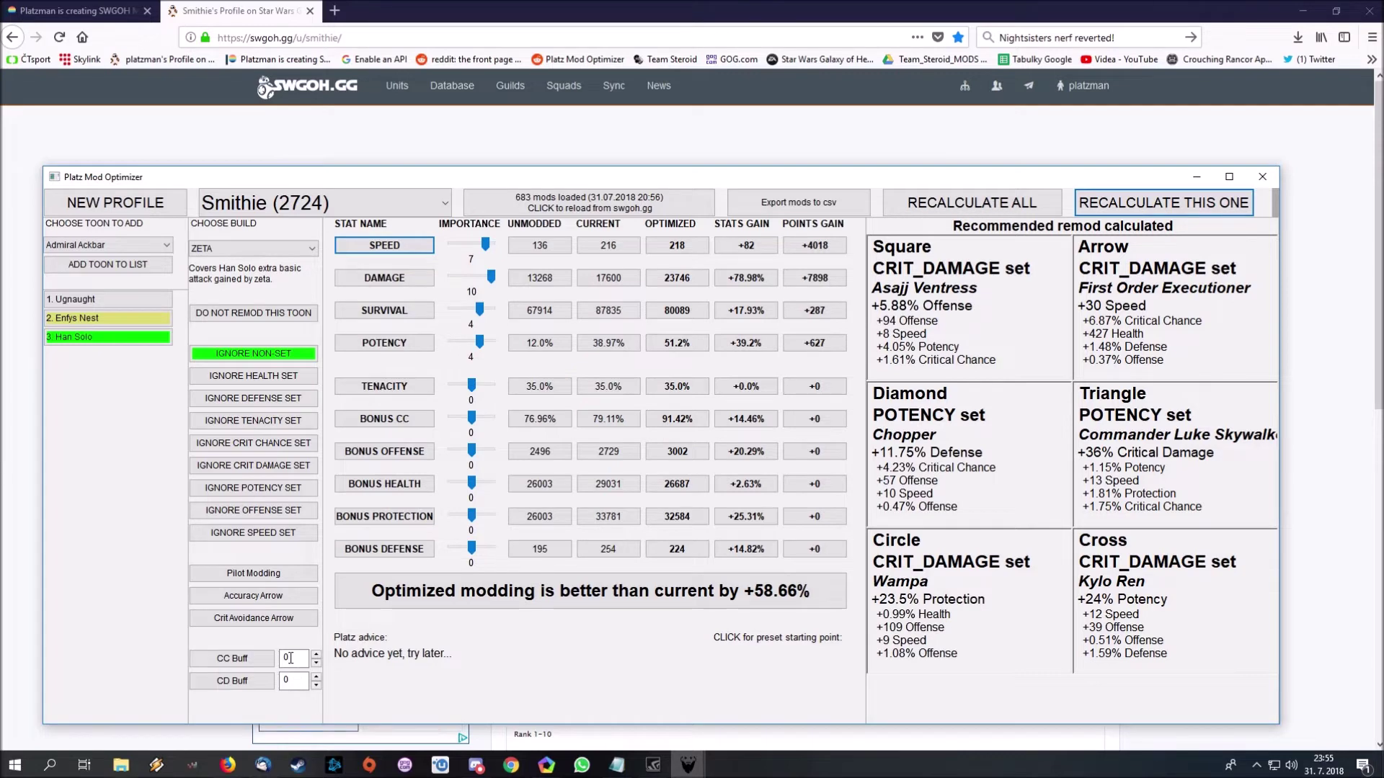
pyautogui.doubleClick(291, 658)
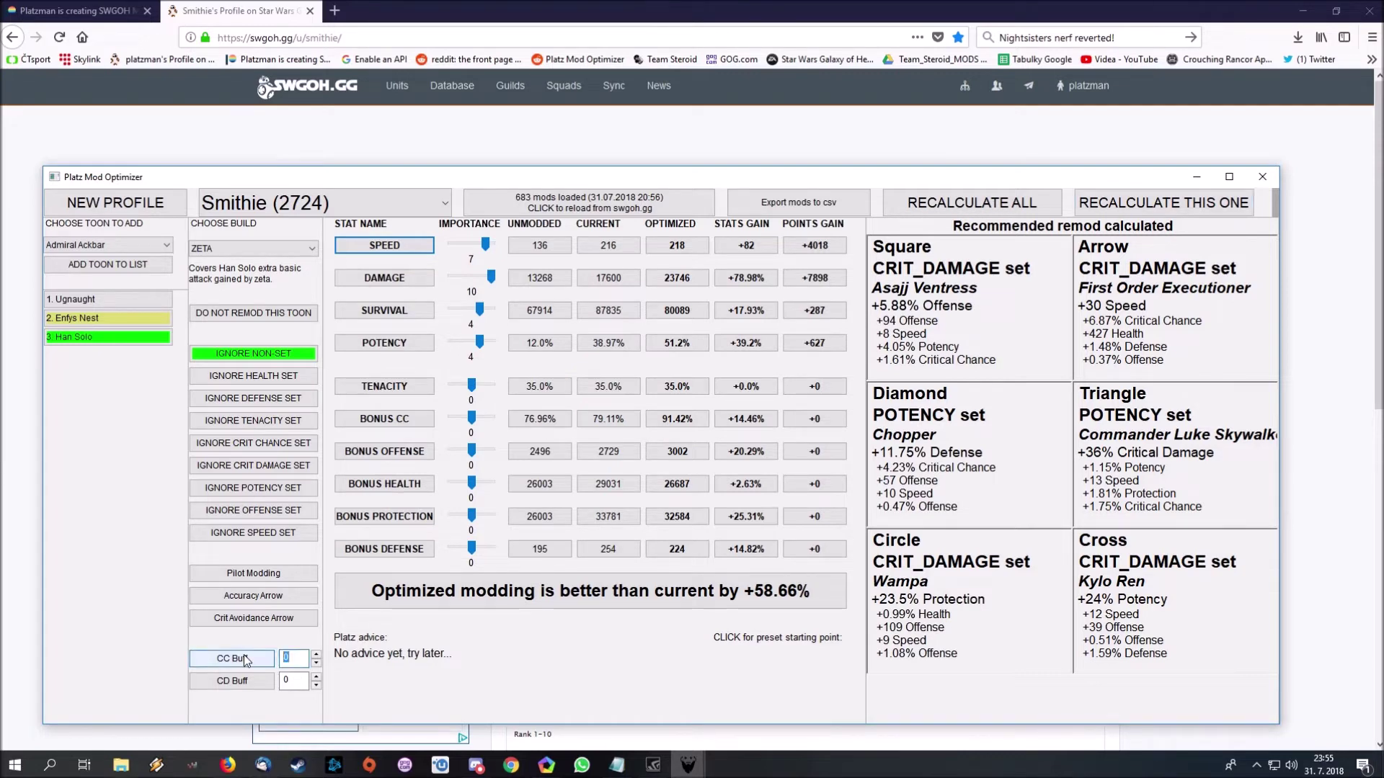
# - Set Han Solo's CC Buff to 10, recalculate, then raise the buff to 100
pyautogui.moveTo(246, 660)
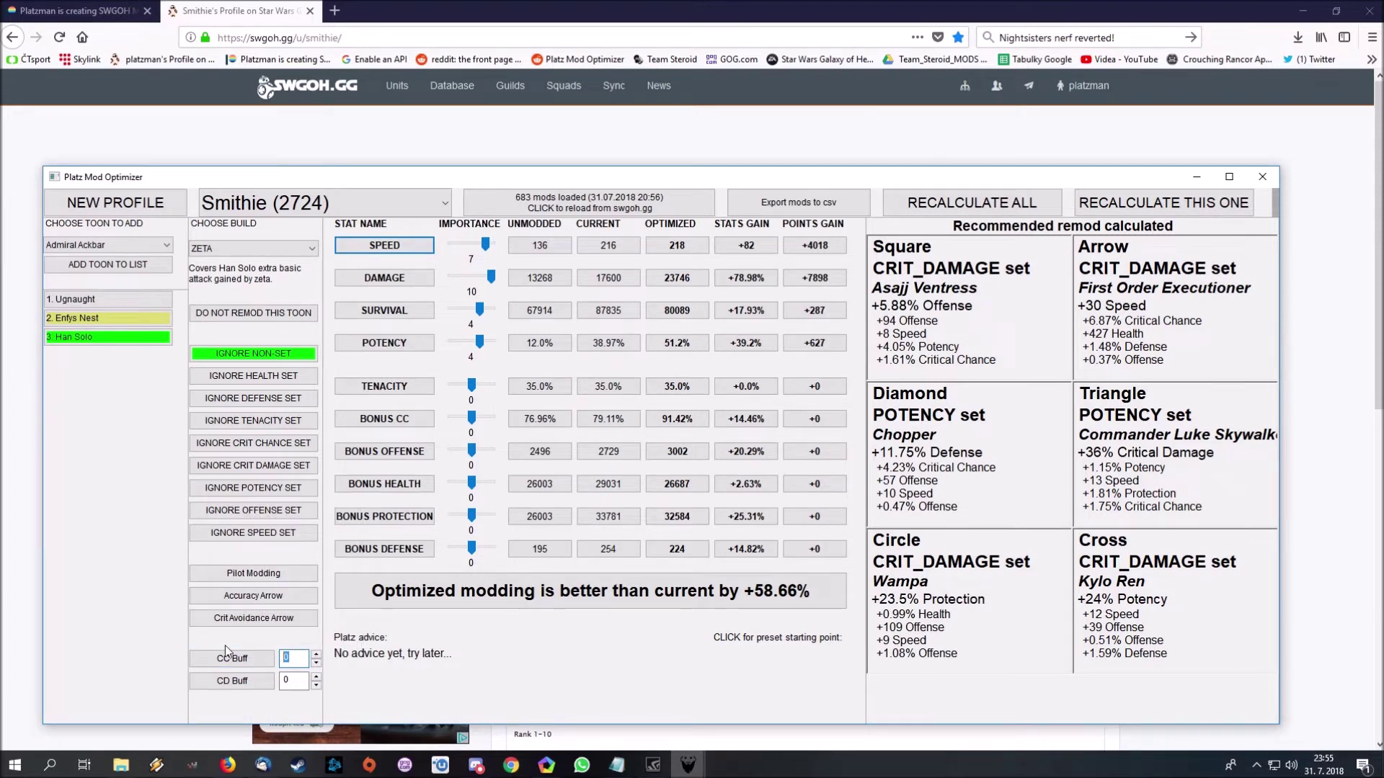
pyautogui.write('10')
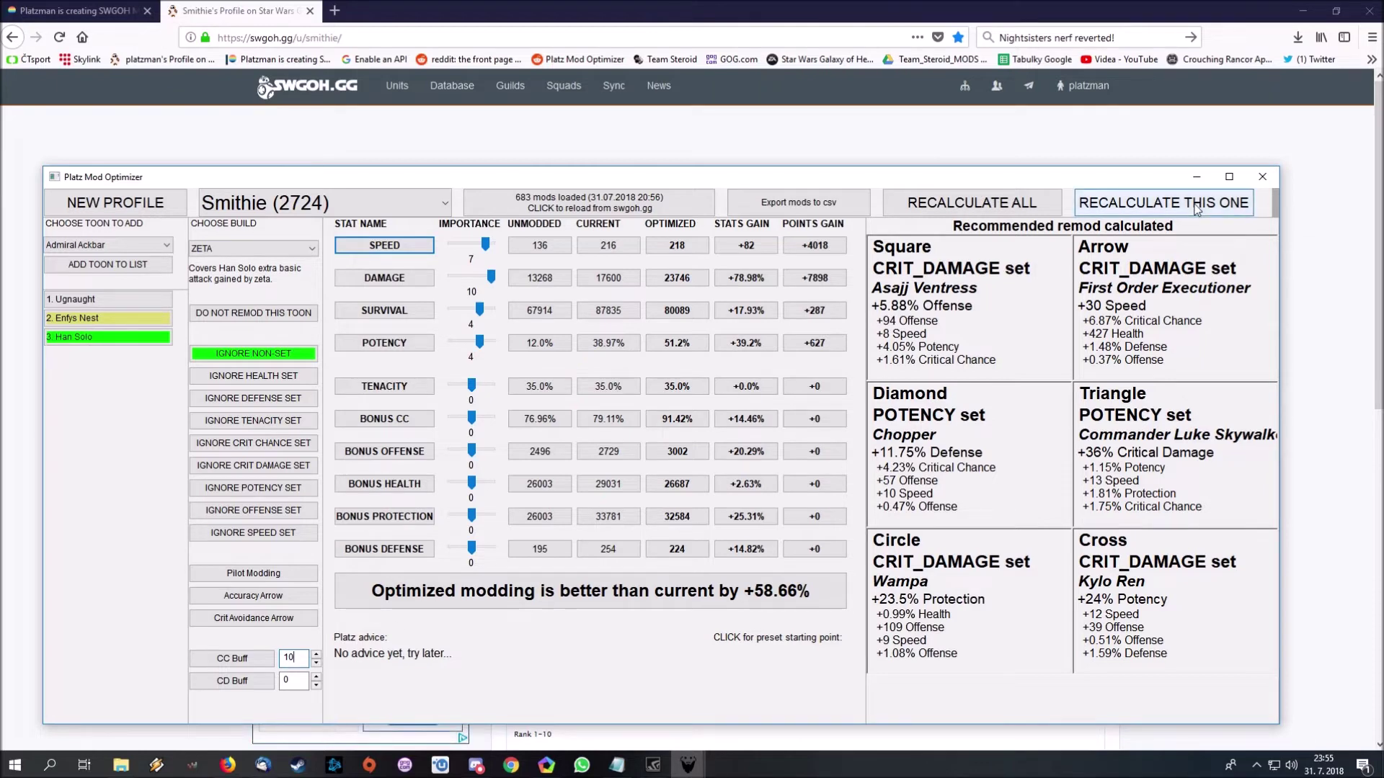
pyautogui.click(1163, 202)
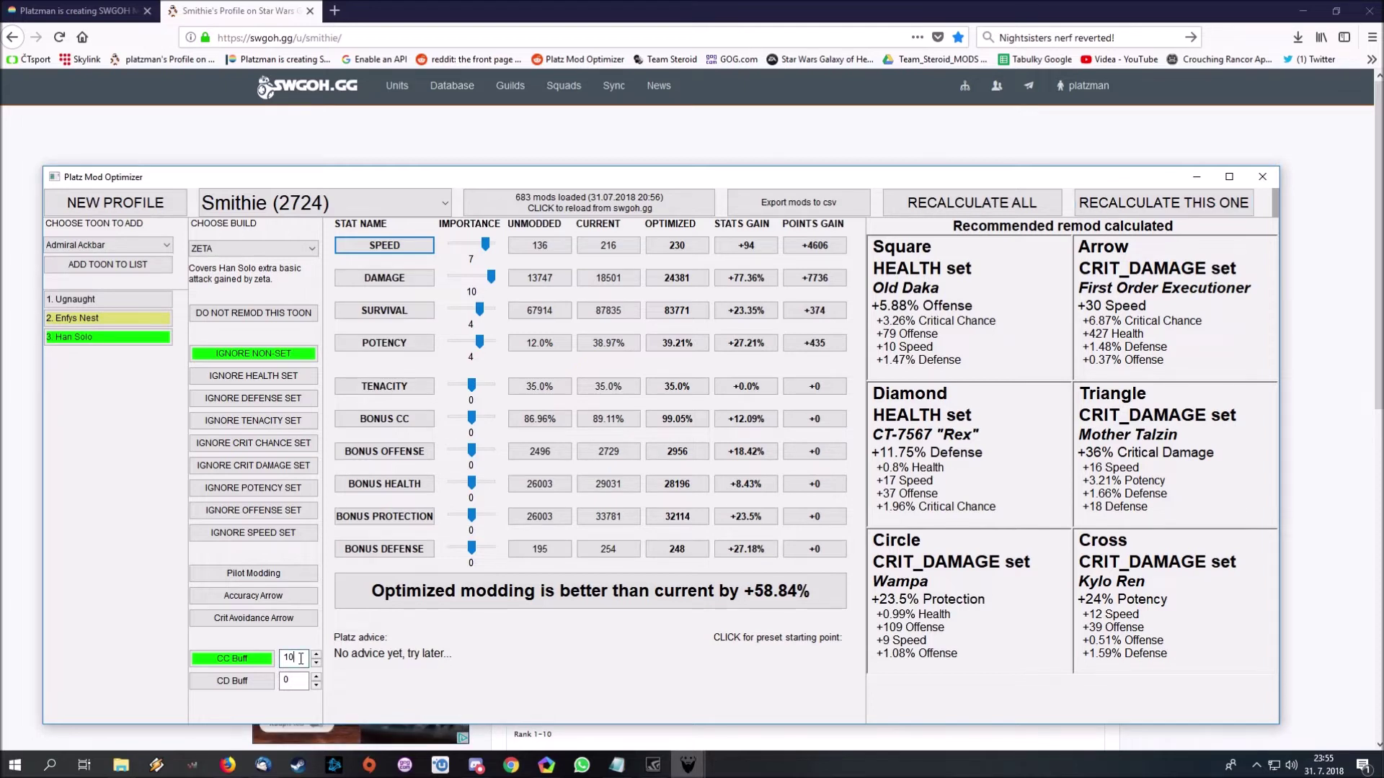
pyautogui.press('.')
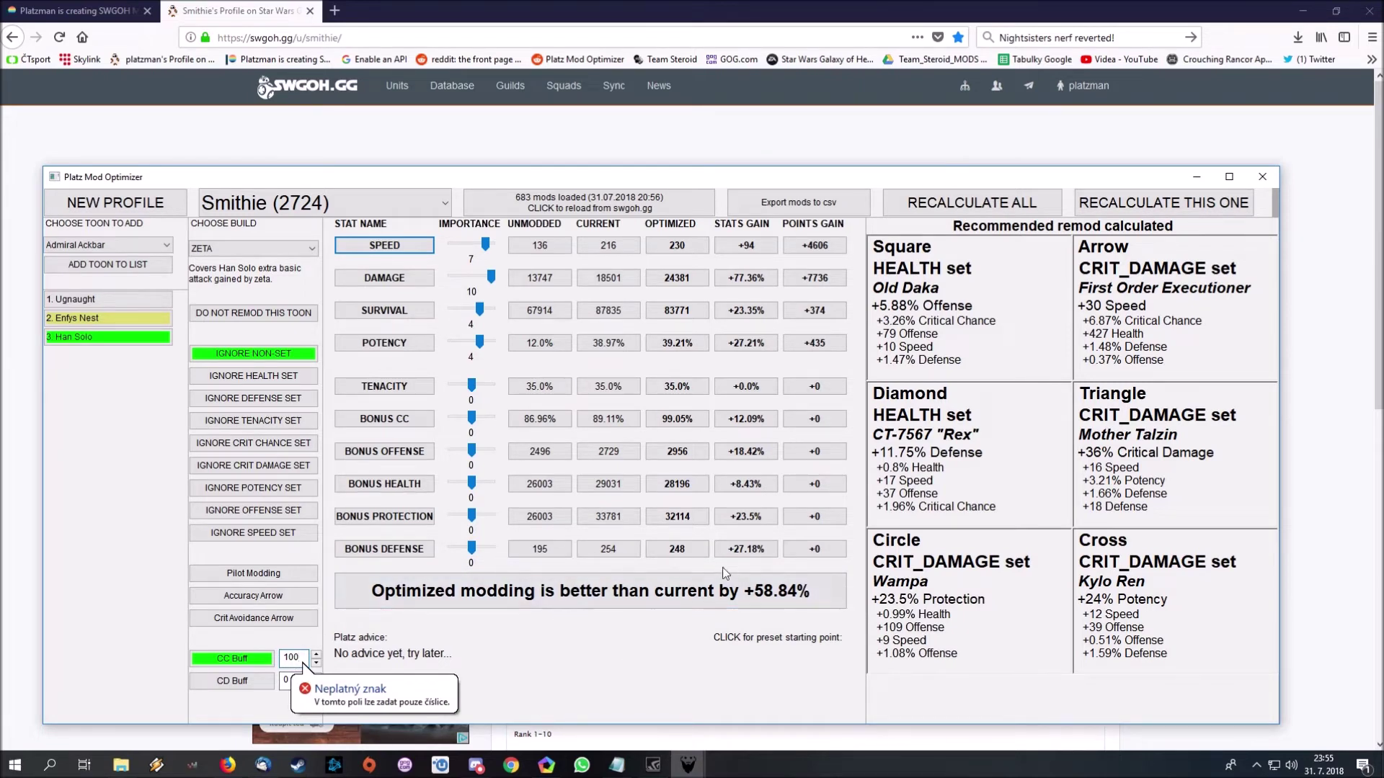
# - Recalculate Han Solo's remod with CC Buff 100, giving Speed 216 (+80) and 55.1% better
pyautogui.click(1152, 199)
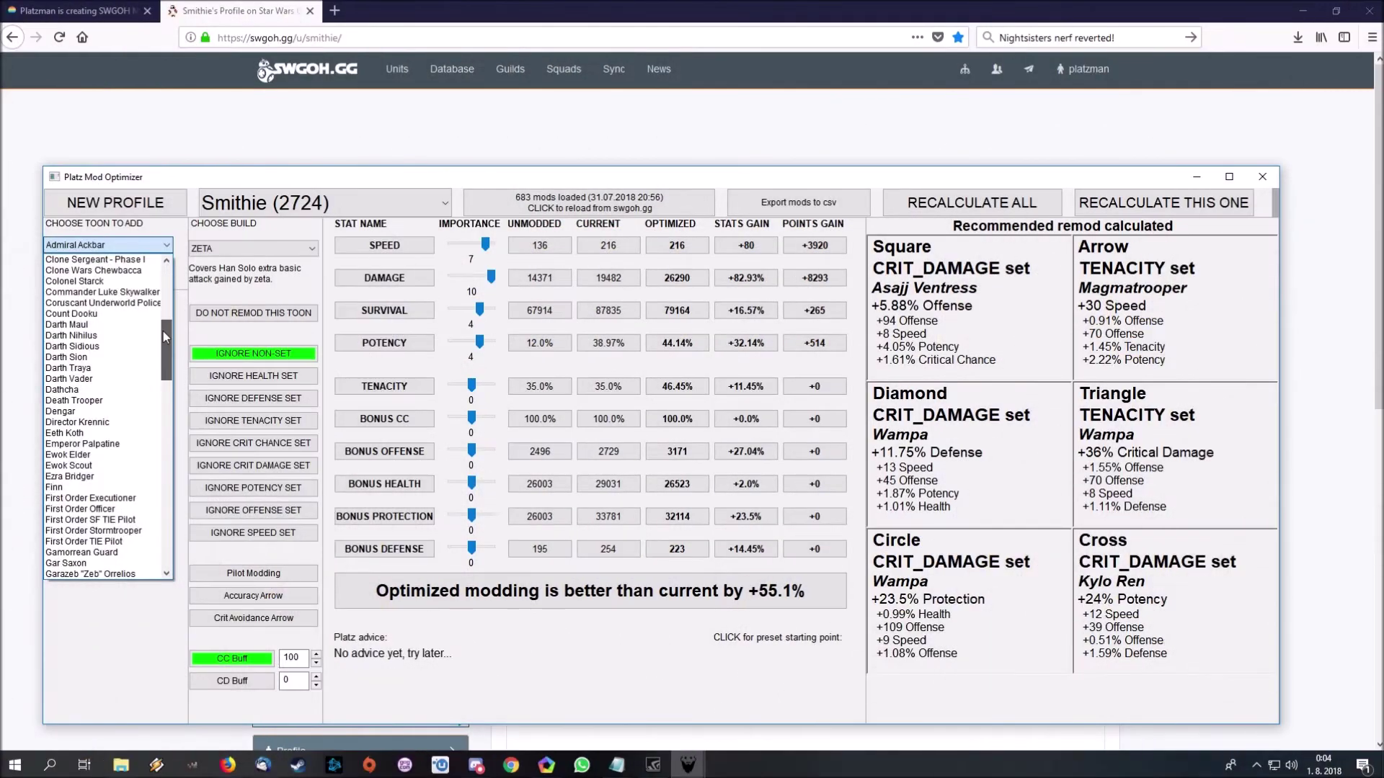
# - Add Darth Sion to the toon list and calculate his remod with the Arena - allrounder preset
pyautogui.click(115, 359)
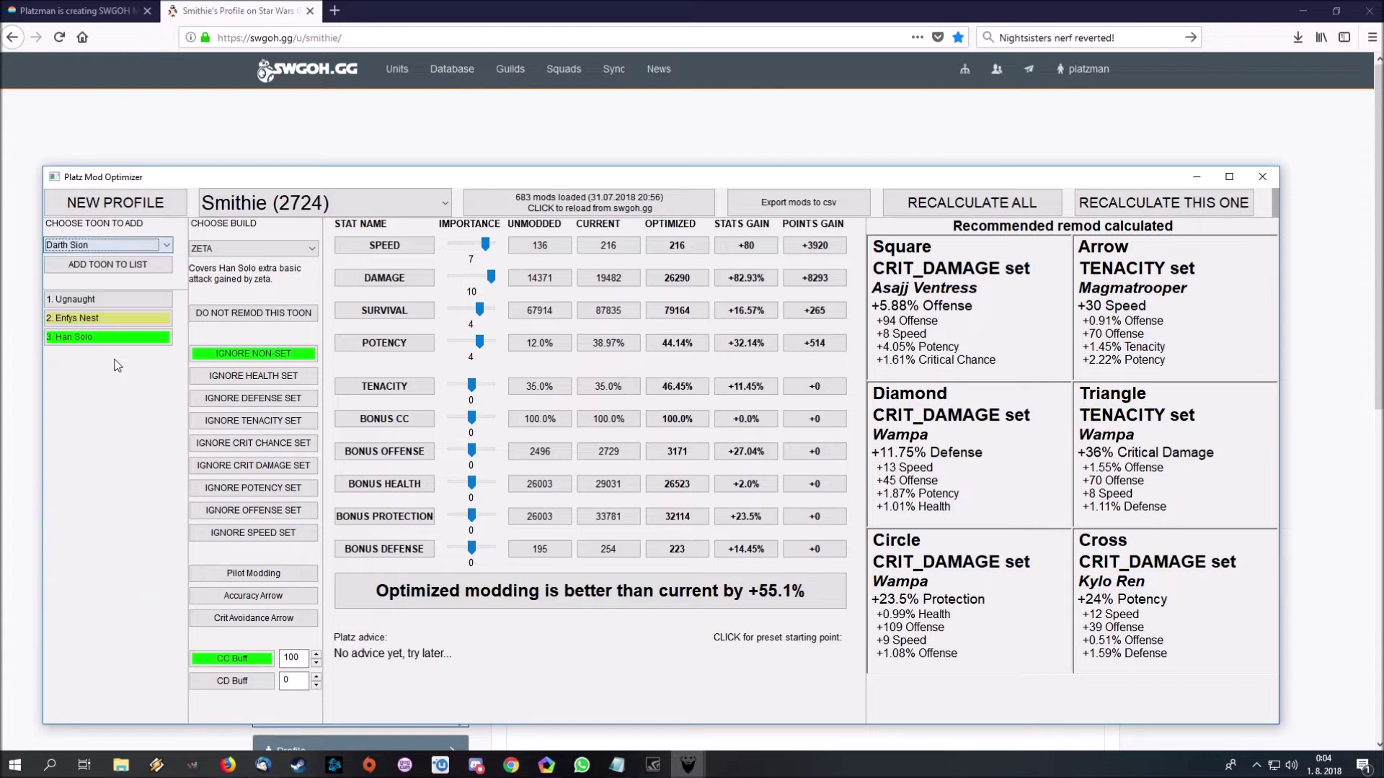
pyautogui.click(143, 267)
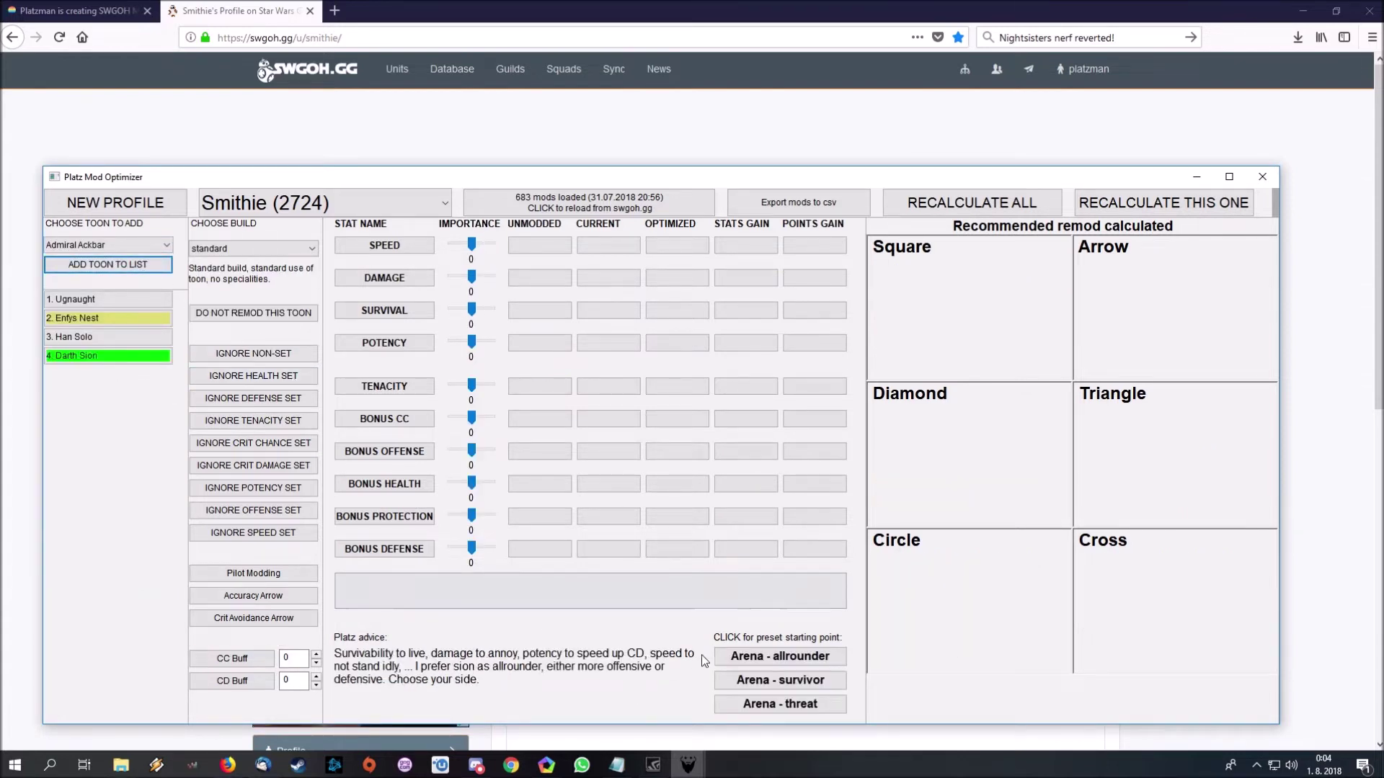
pyautogui.click(789, 666)
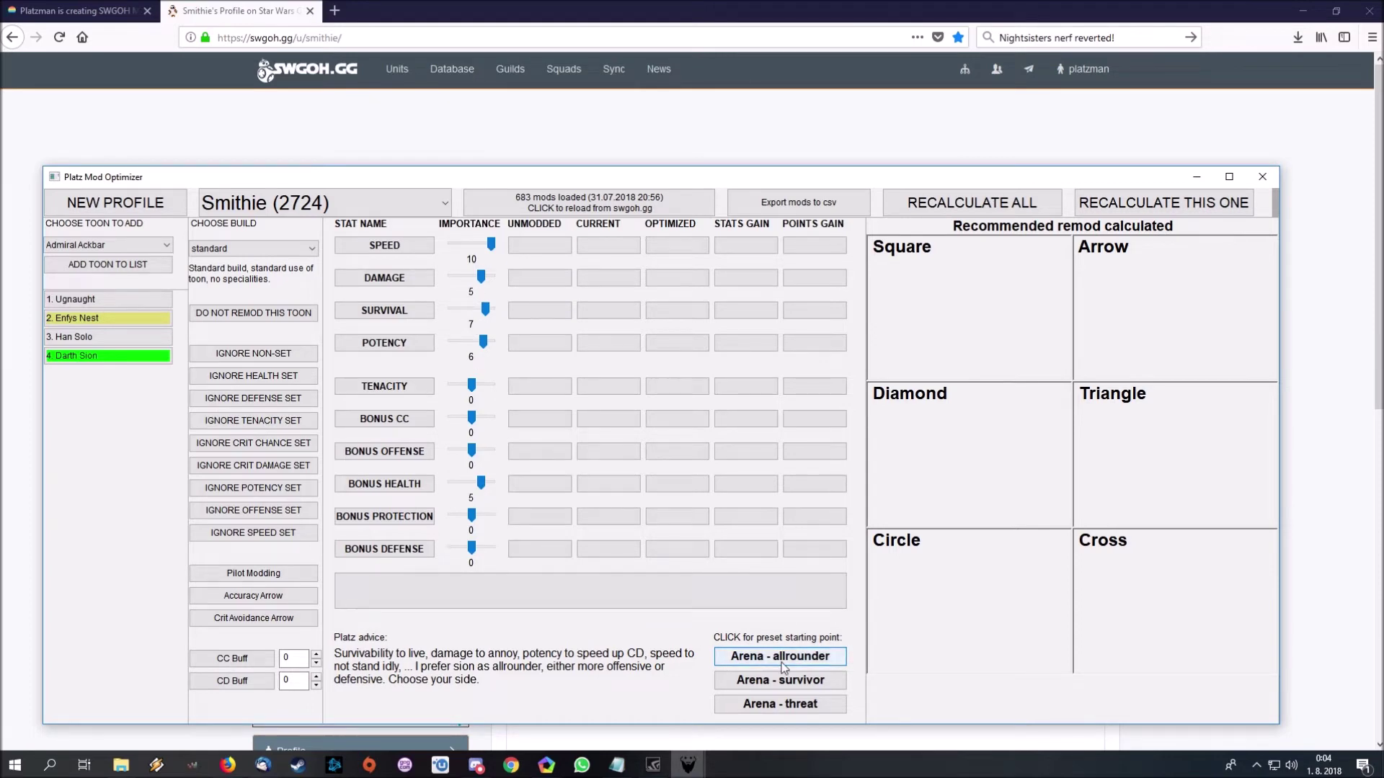
pyautogui.click(1098, 213)
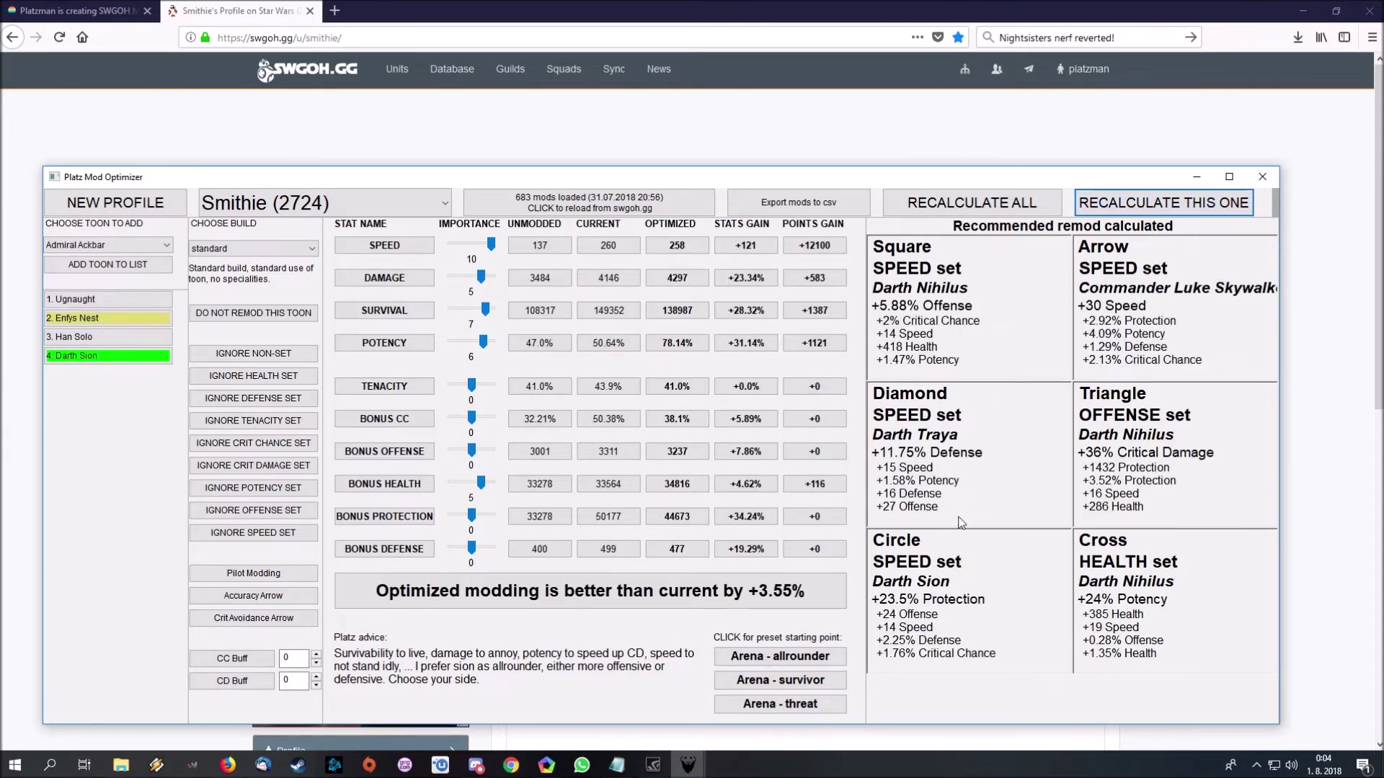
# - Recalculate Darth Sion's remod under the Arena - survivor, then Arena - threat presets
pyautogui.click(793, 681)
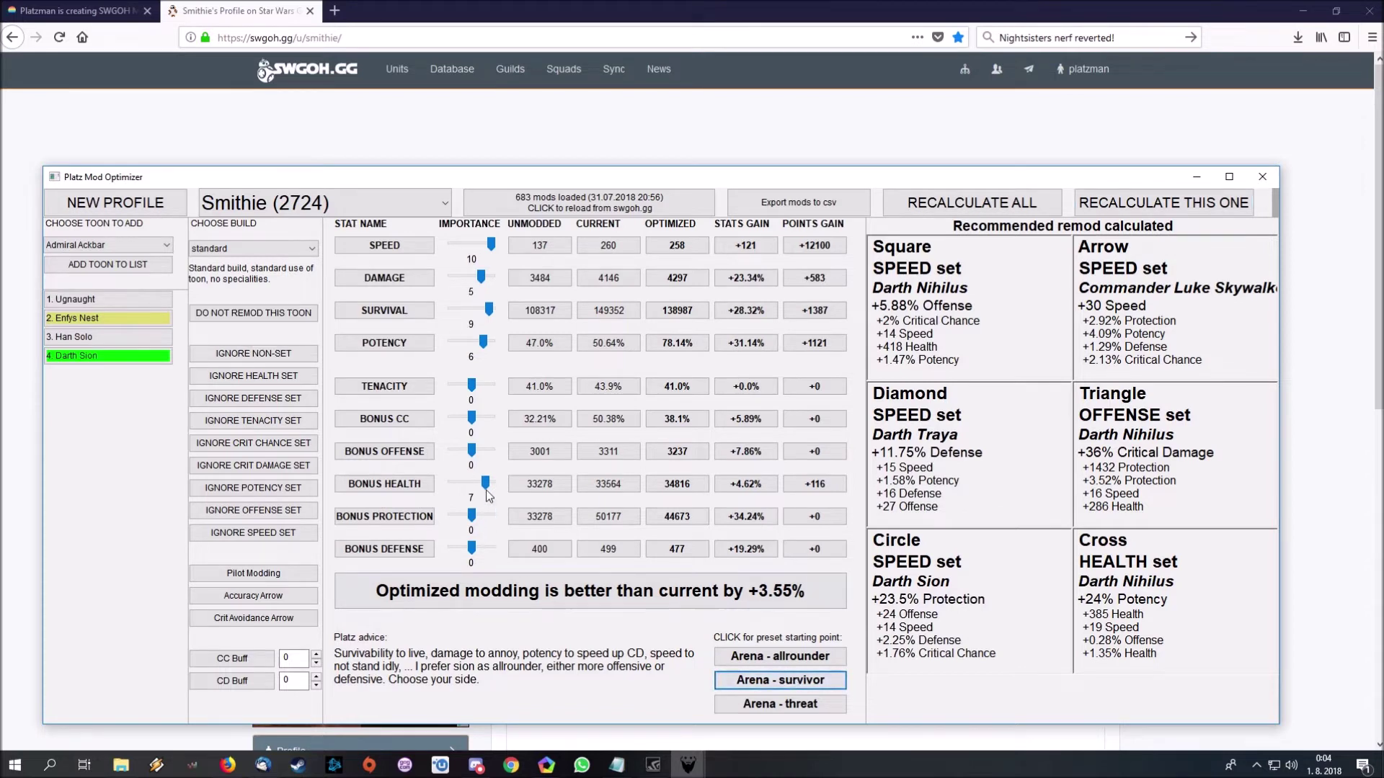
pyautogui.click(1121, 209)
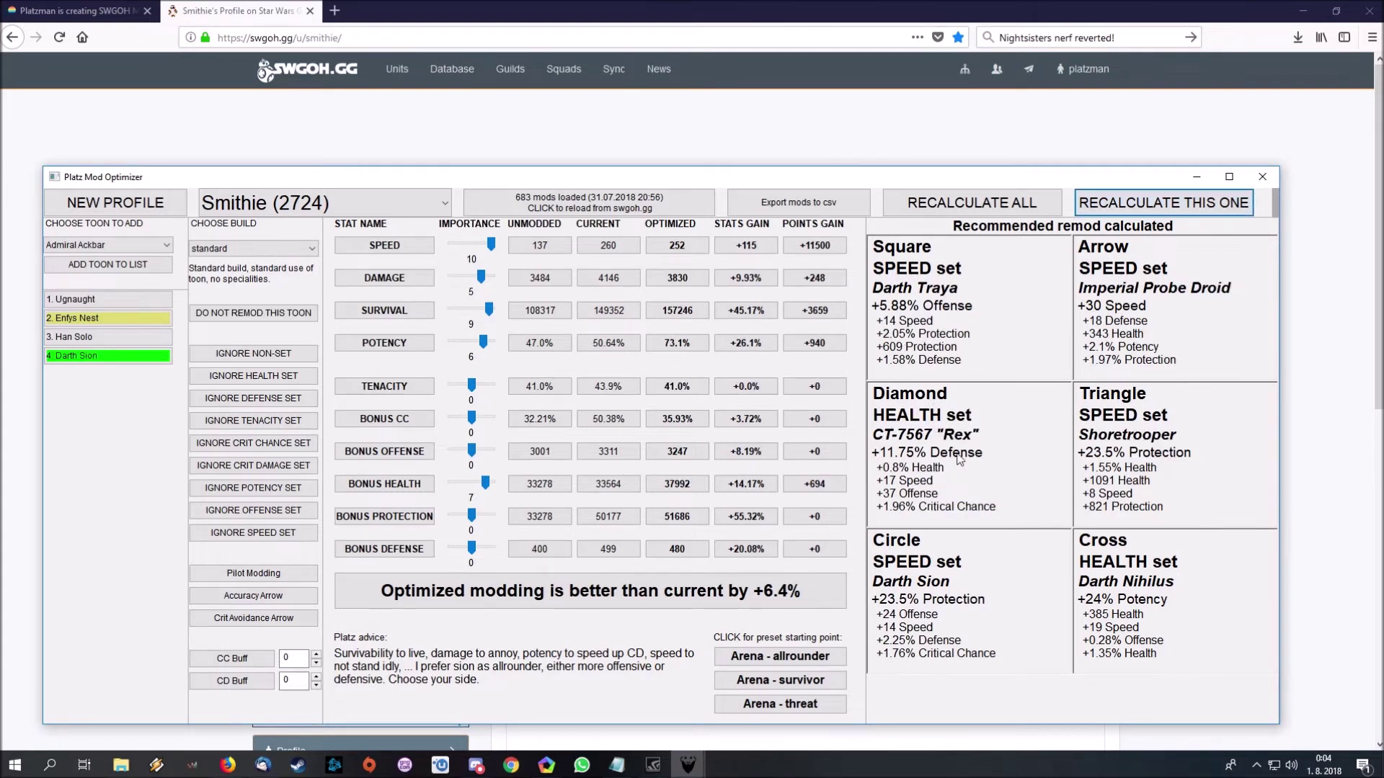
pyautogui.click(795, 704)
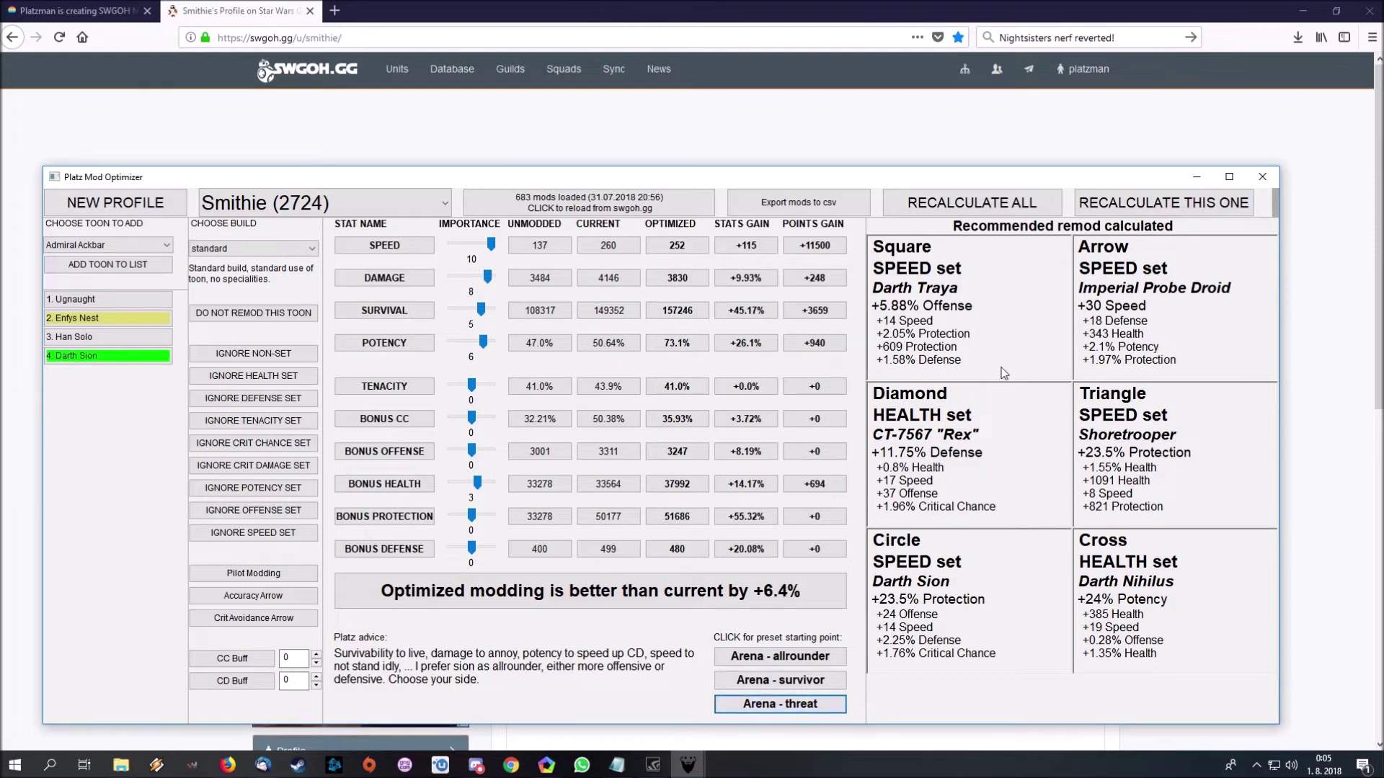
pyautogui.click(1141, 202)
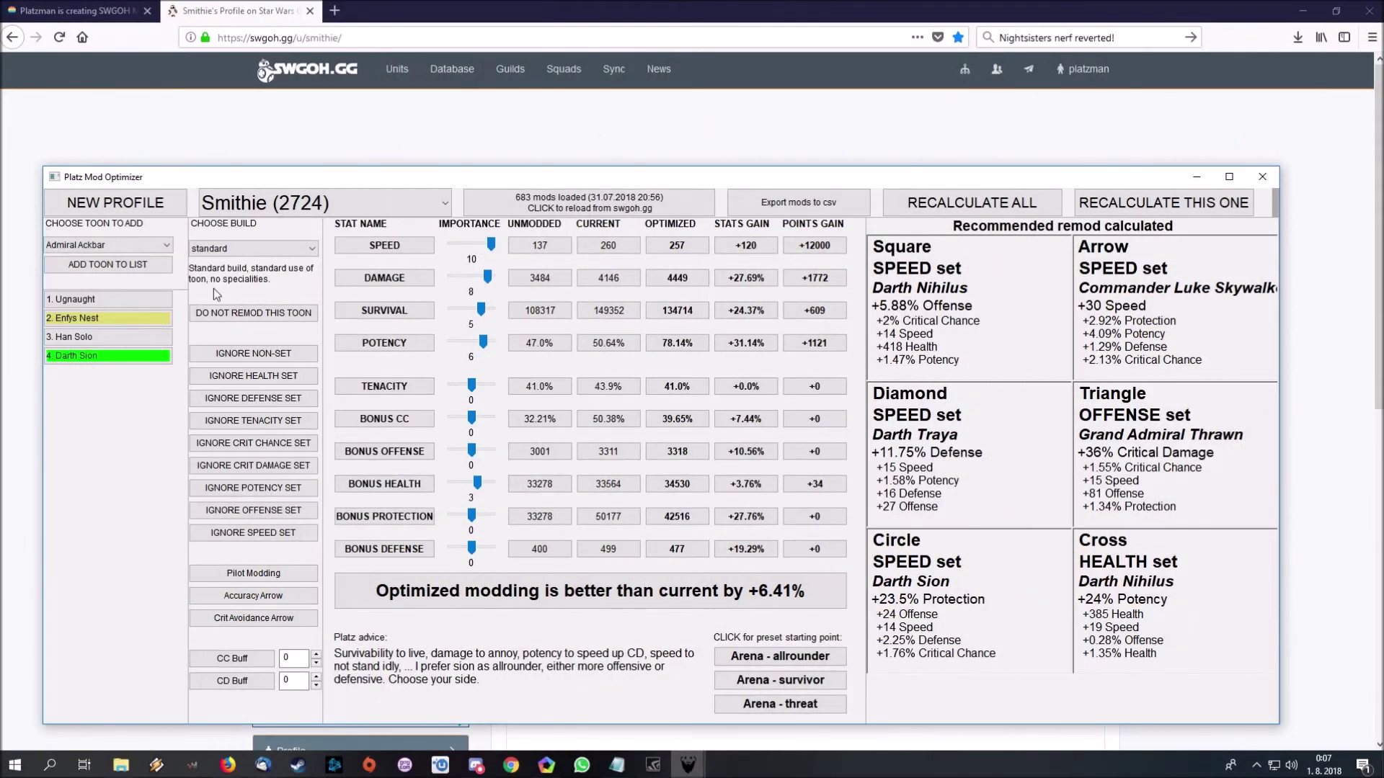
# - Add Barriss Offee to the toon list
pyautogui.click(145, 248)
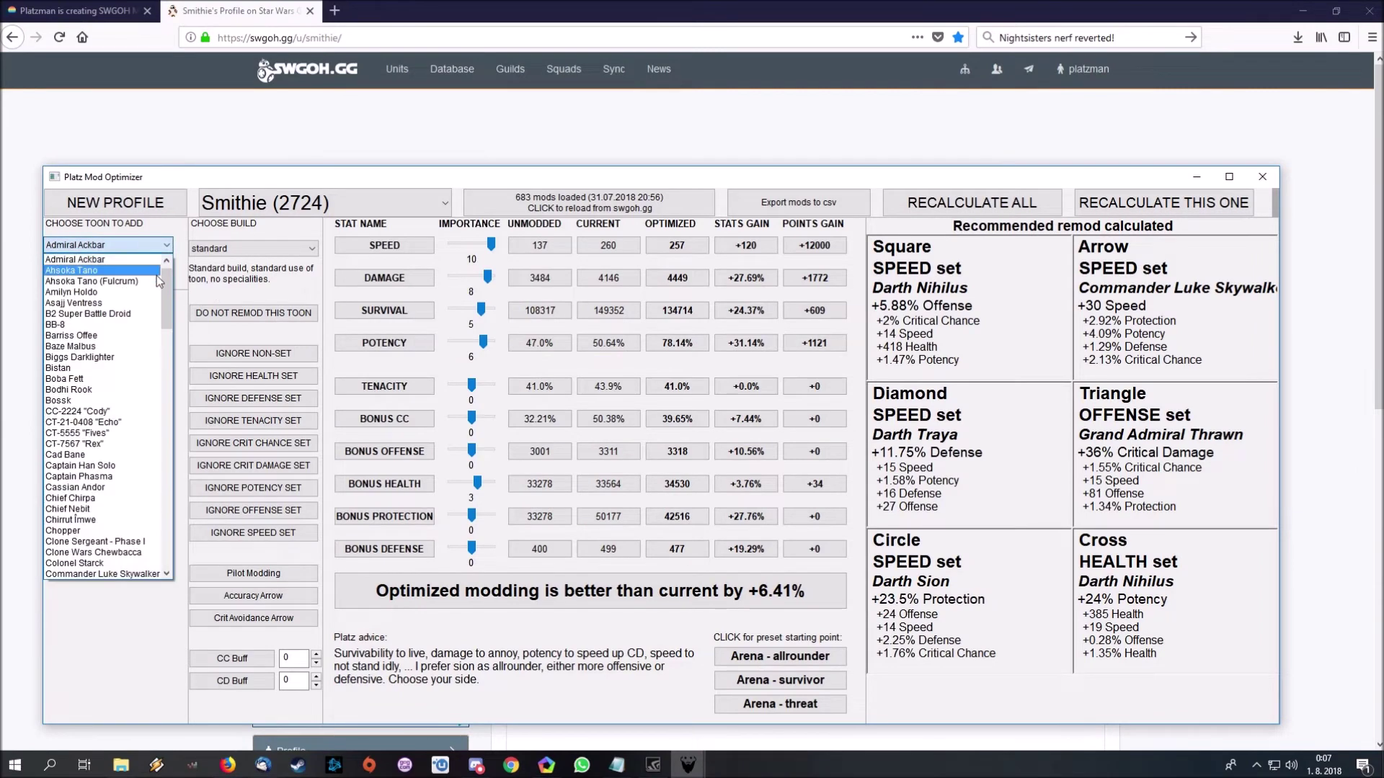
pyautogui.scroll(-1, 163, 286)
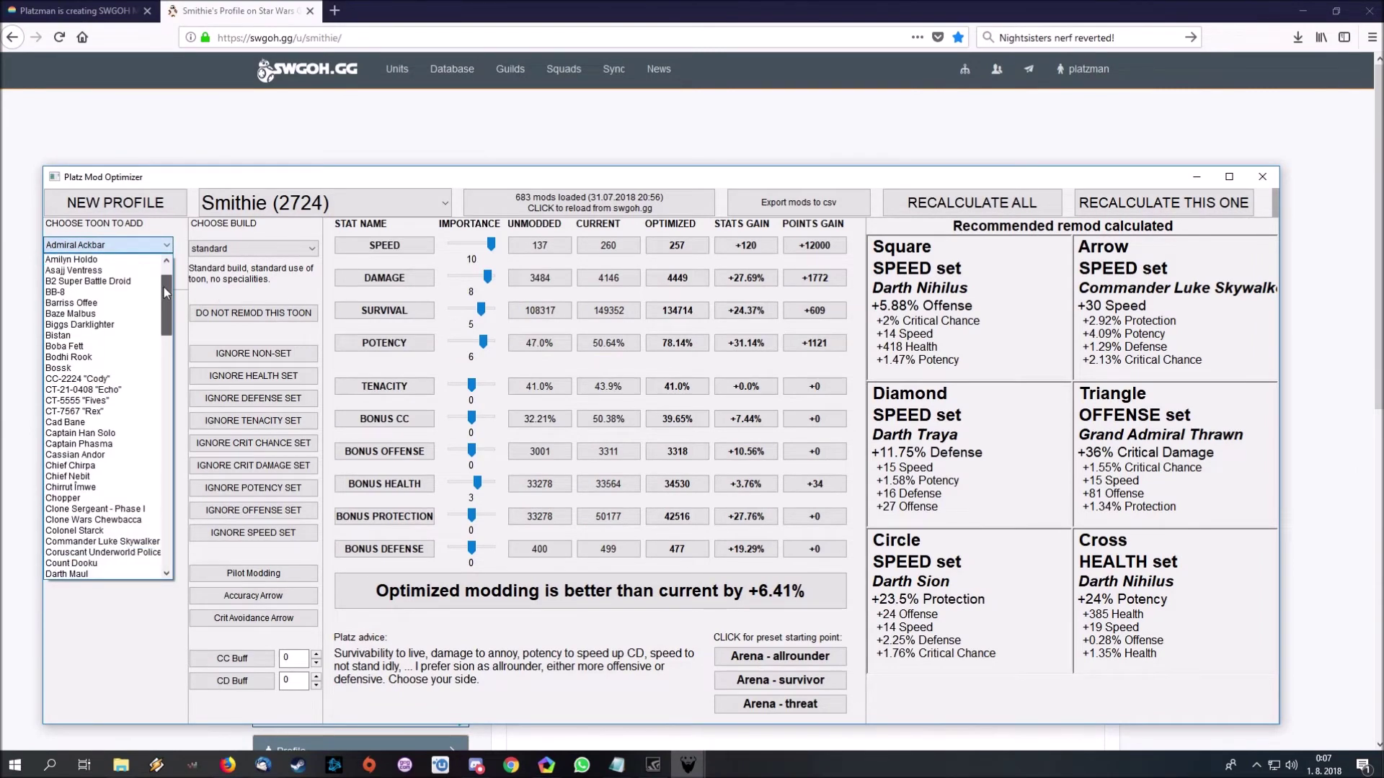
pyautogui.click(121, 303)
pyautogui.click(112, 273)
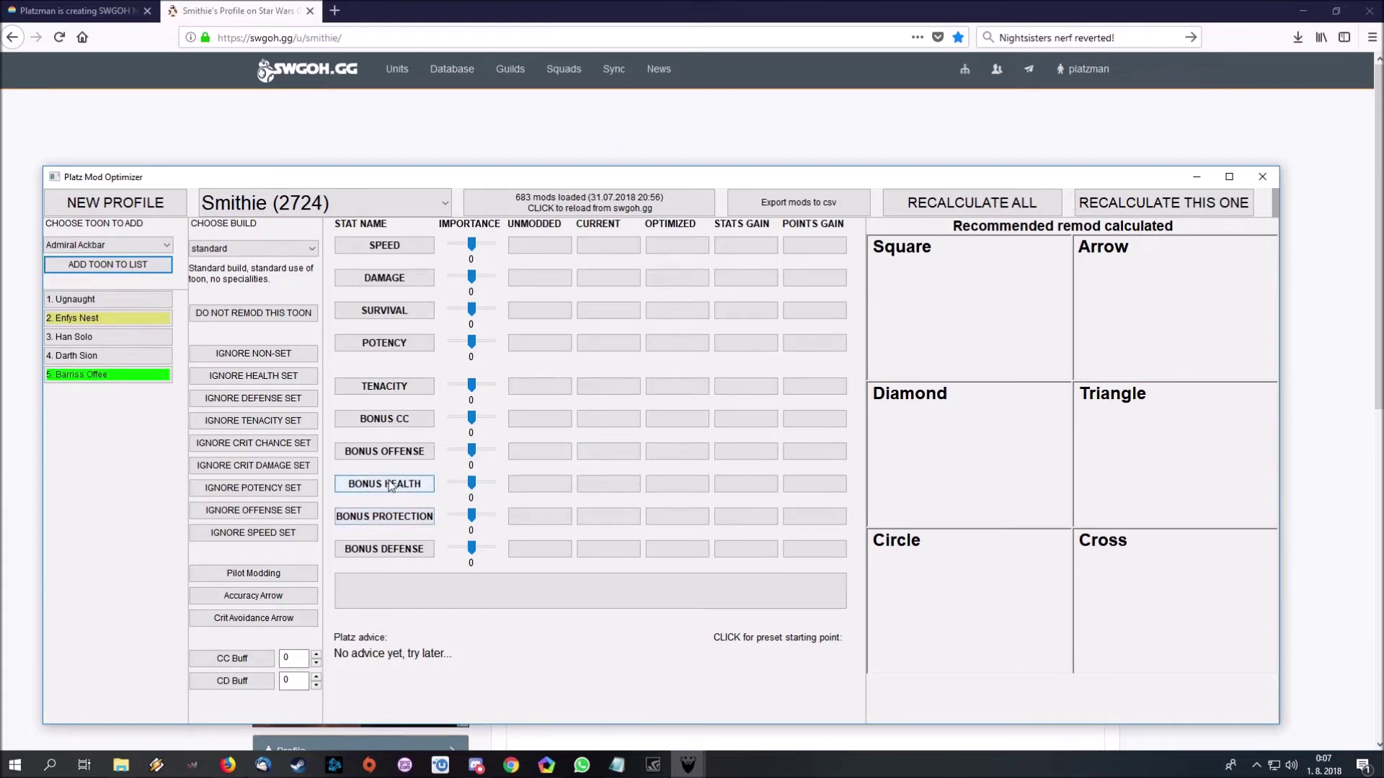
# - Weight Speed and Bonus Health at 10, ignore non-set mods, and recalculate Barriss Offee's remod
pyautogui.moveTo(475, 481); pyautogui.dragTo(492, 483)
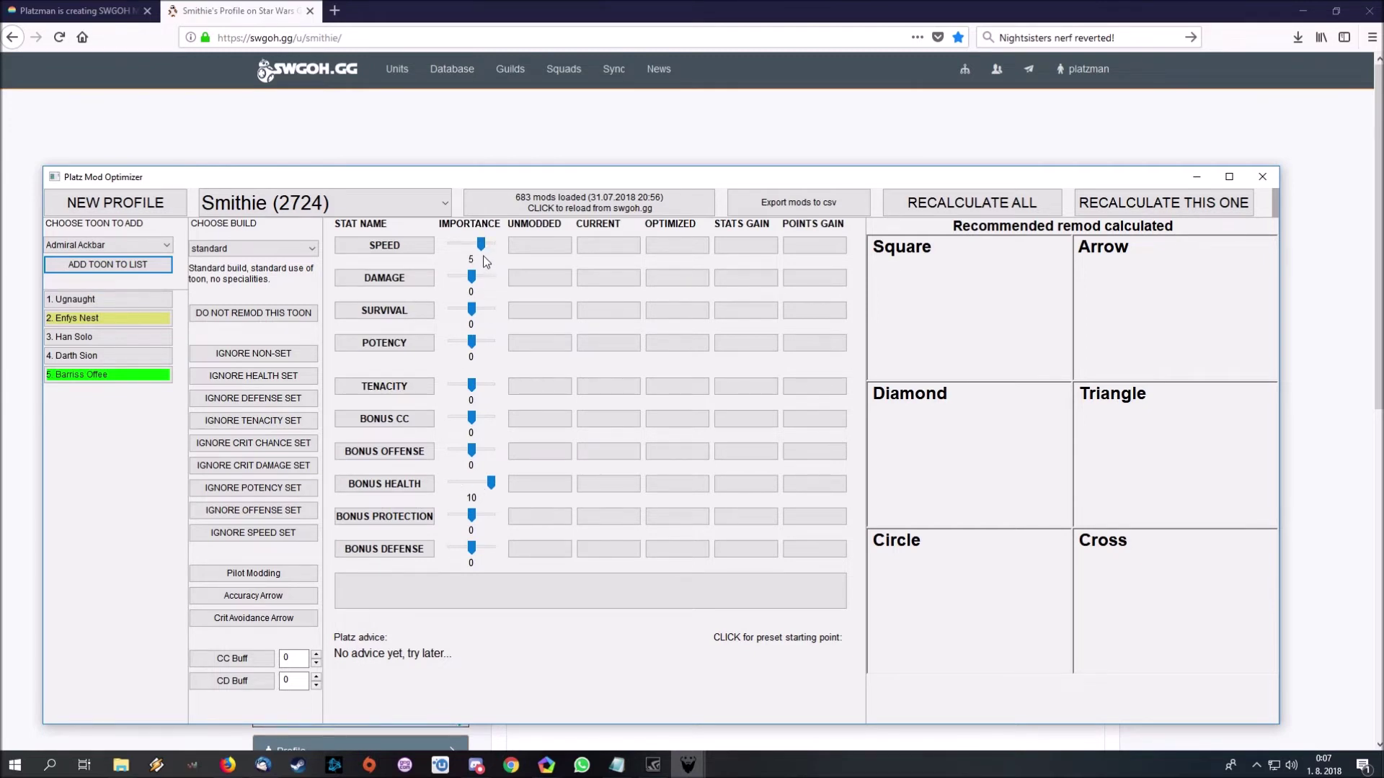
pyautogui.click(483, 250)
pyautogui.click(1153, 204)
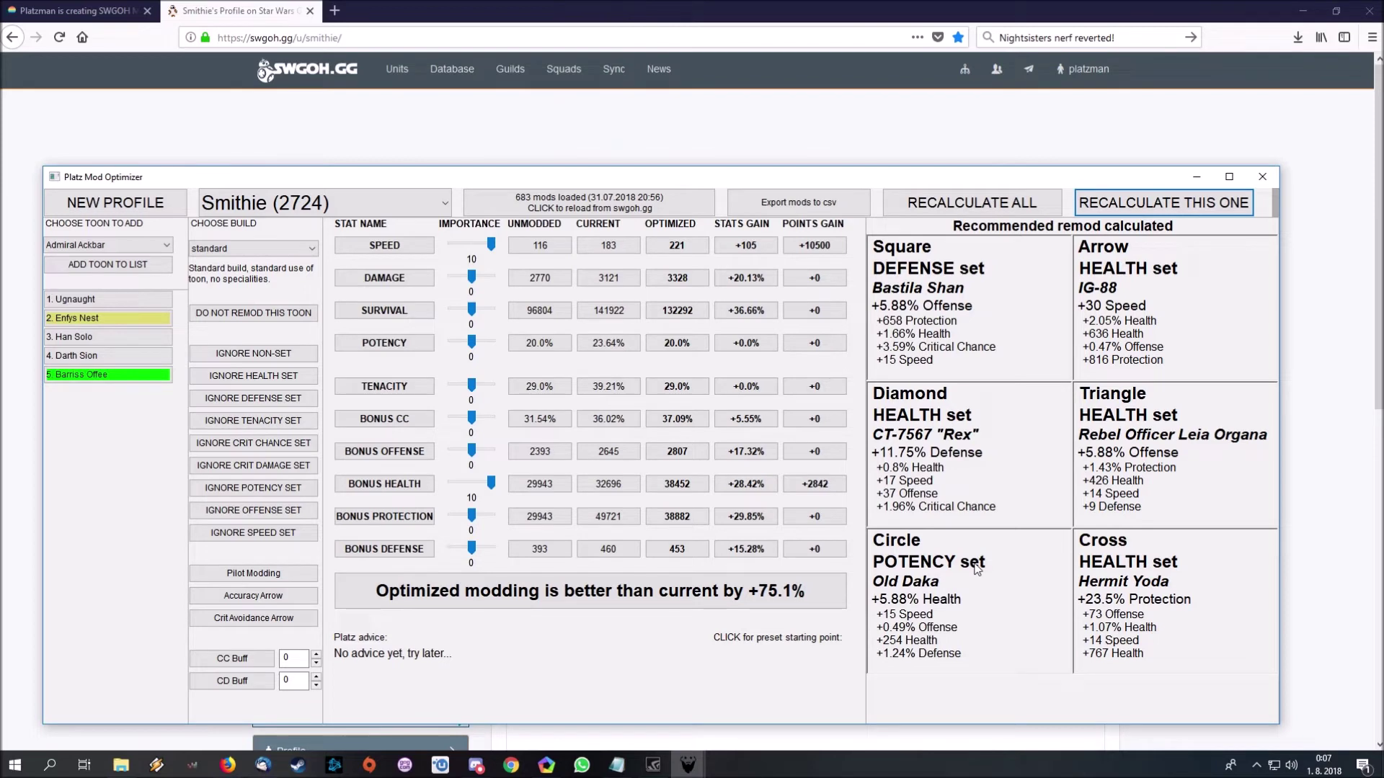
pyautogui.click(253, 353)
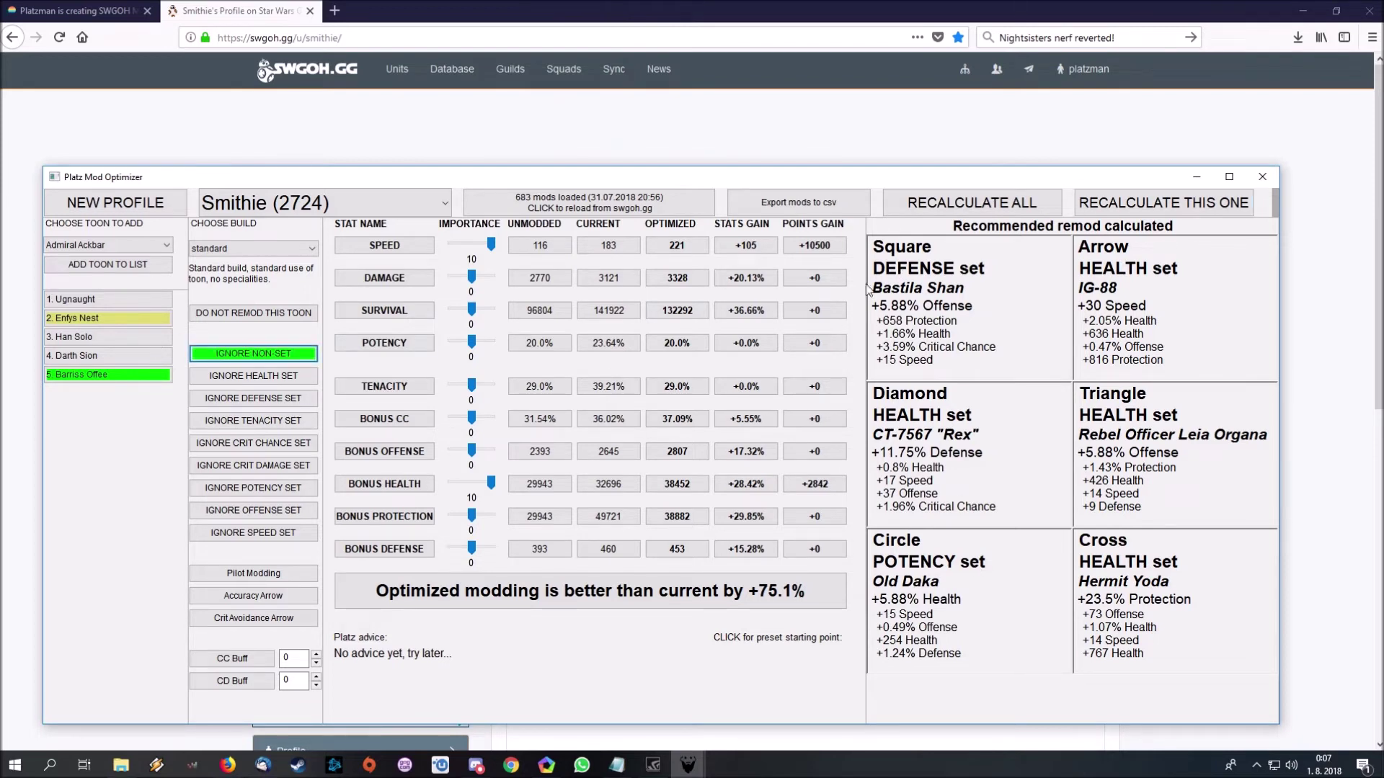
pyautogui.click(1154, 205)
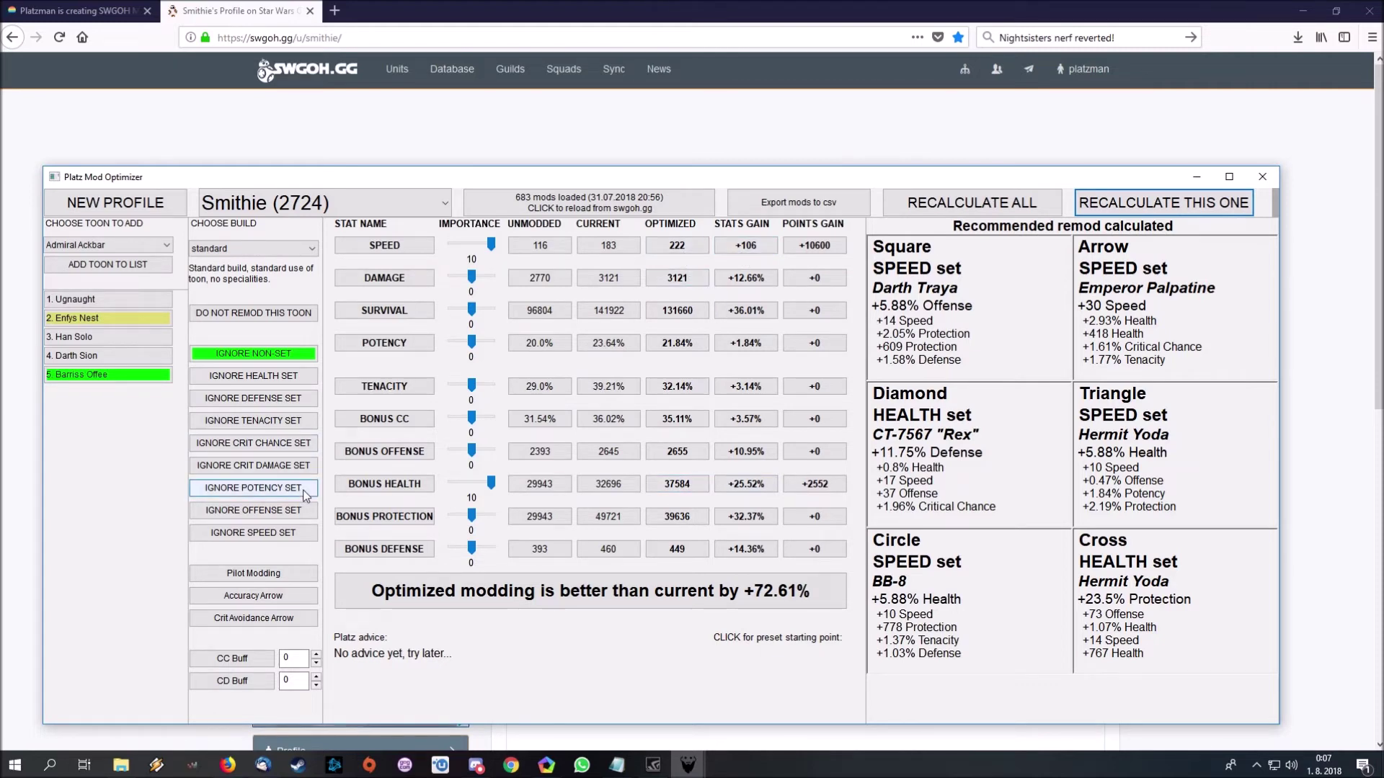
pyautogui.click(109, 247)
# - Add Nightsister Zombie and calculate her remod with Speed 10 and Bonus Health -10
pyautogui.moveTo(169, 281); pyautogui.dragTo(167, 435)
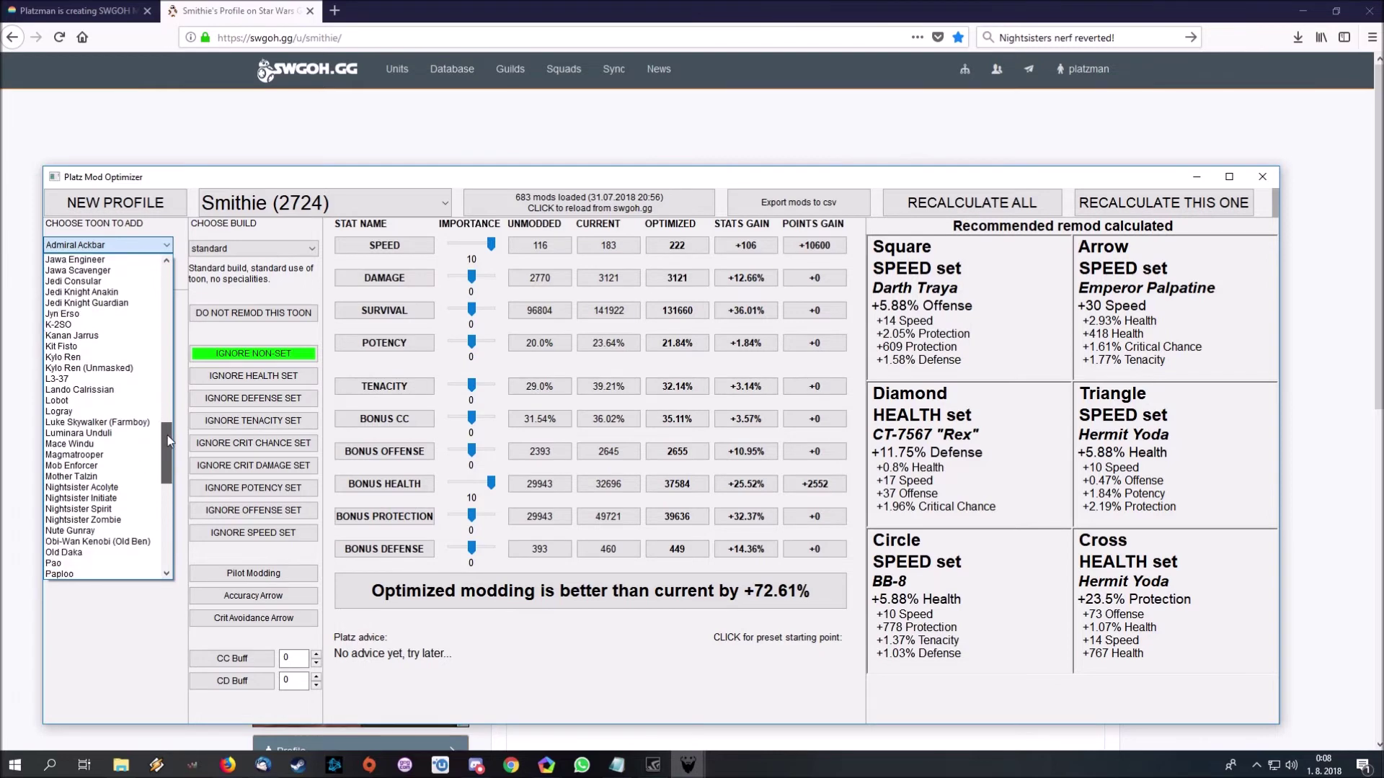
pyautogui.click(115, 519)
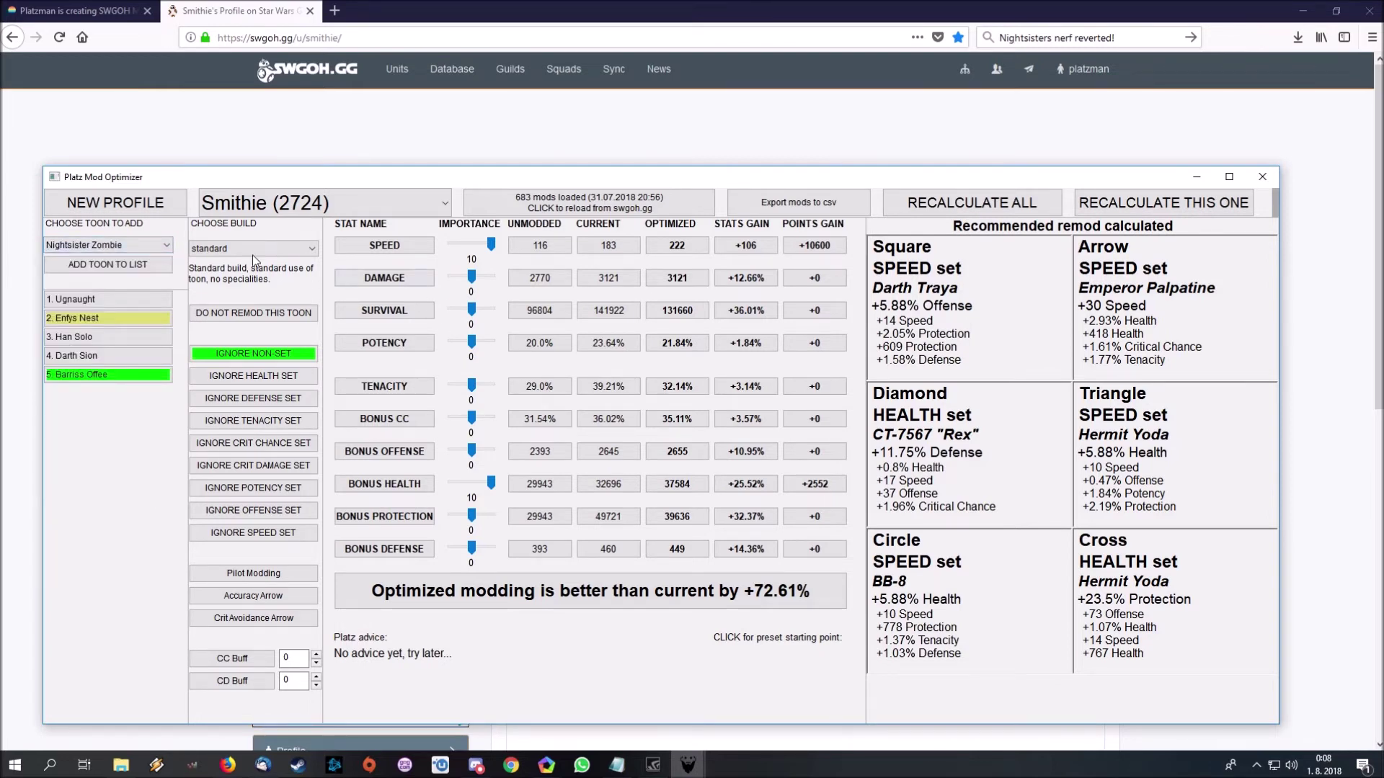
pyautogui.click(115, 265)
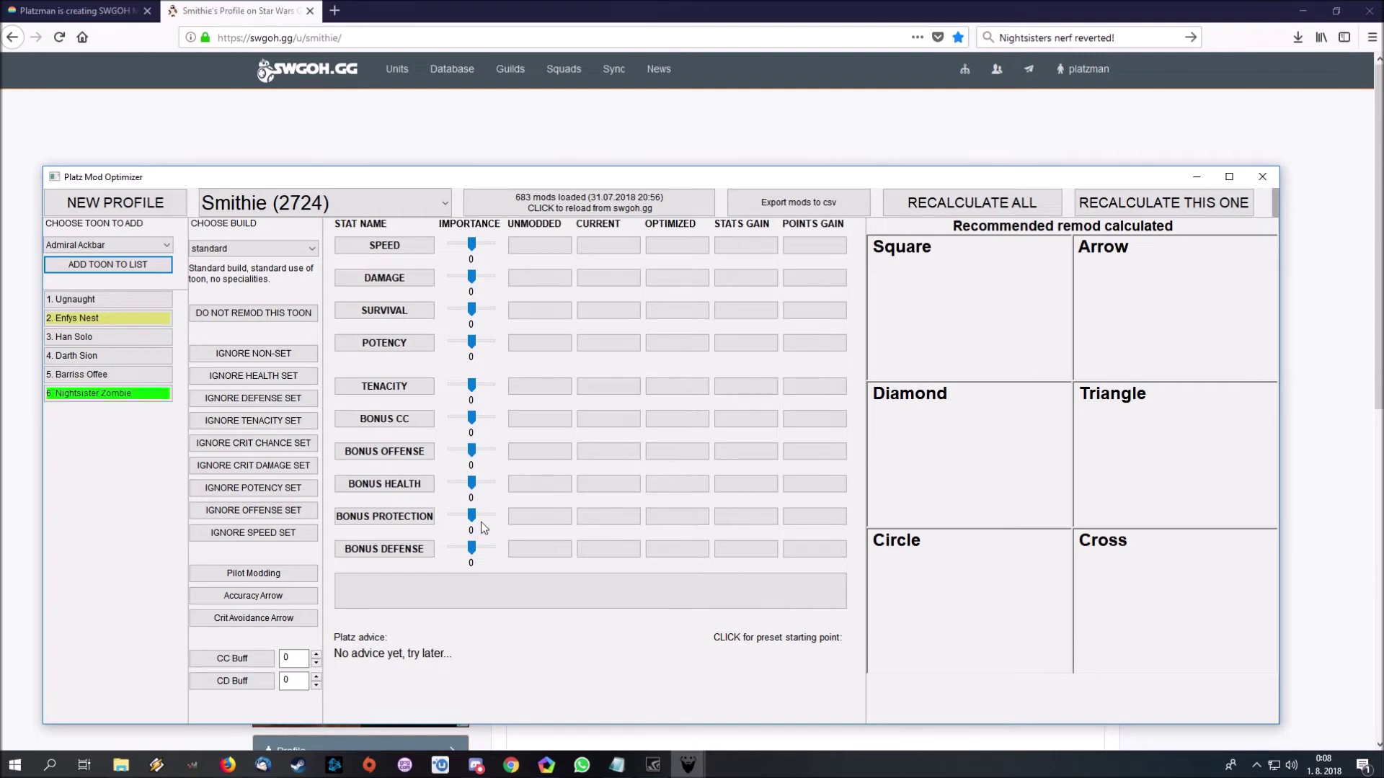
pyautogui.moveTo(472, 245); pyautogui.dragTo(491, 245)
pyautogui.scroll(-4, 476, 485)
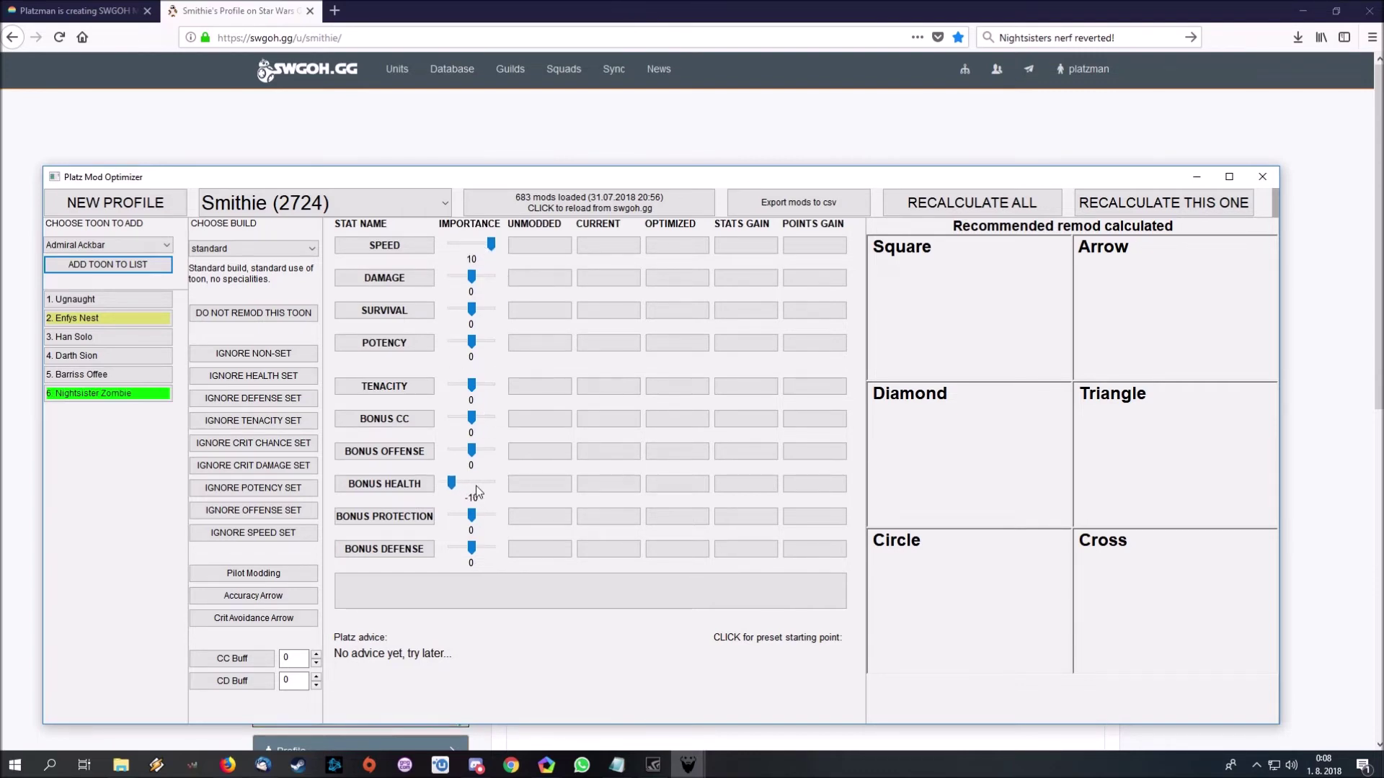
pyautogui.click(1223, 207)
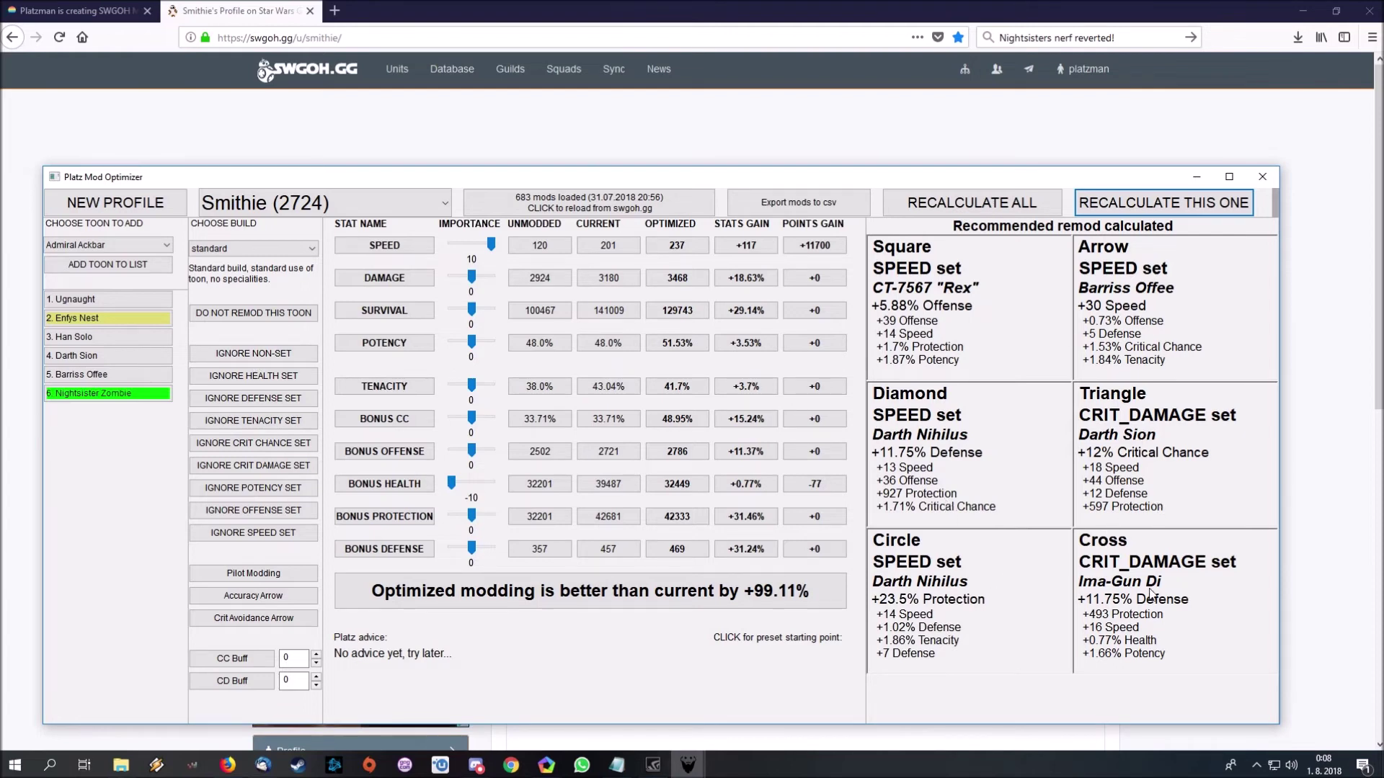
# - Recalculate her remod excluding crit damage sets, non-set mods and potency sets
pyautogui.click(272, 465)
pyautogui.click(1117, 208)
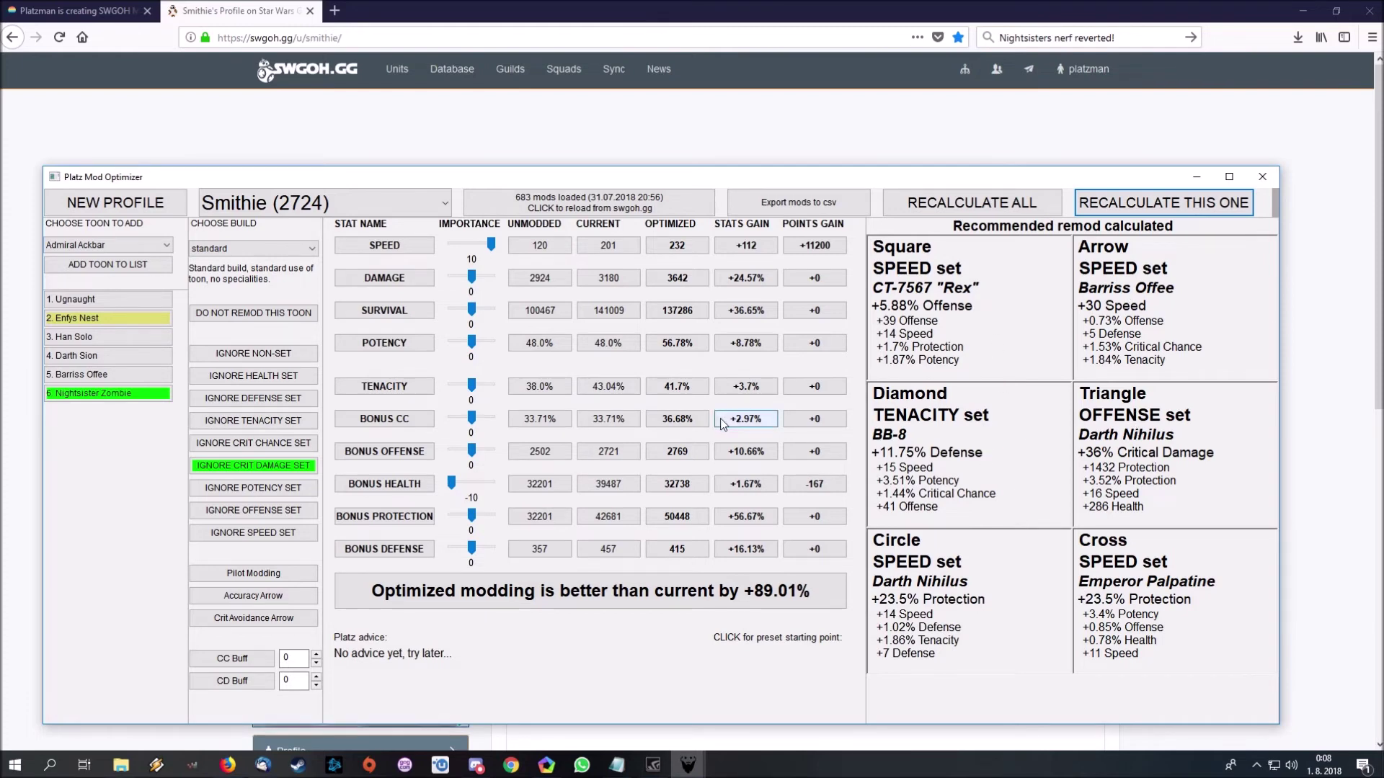
pyautogui.click(235, 356)
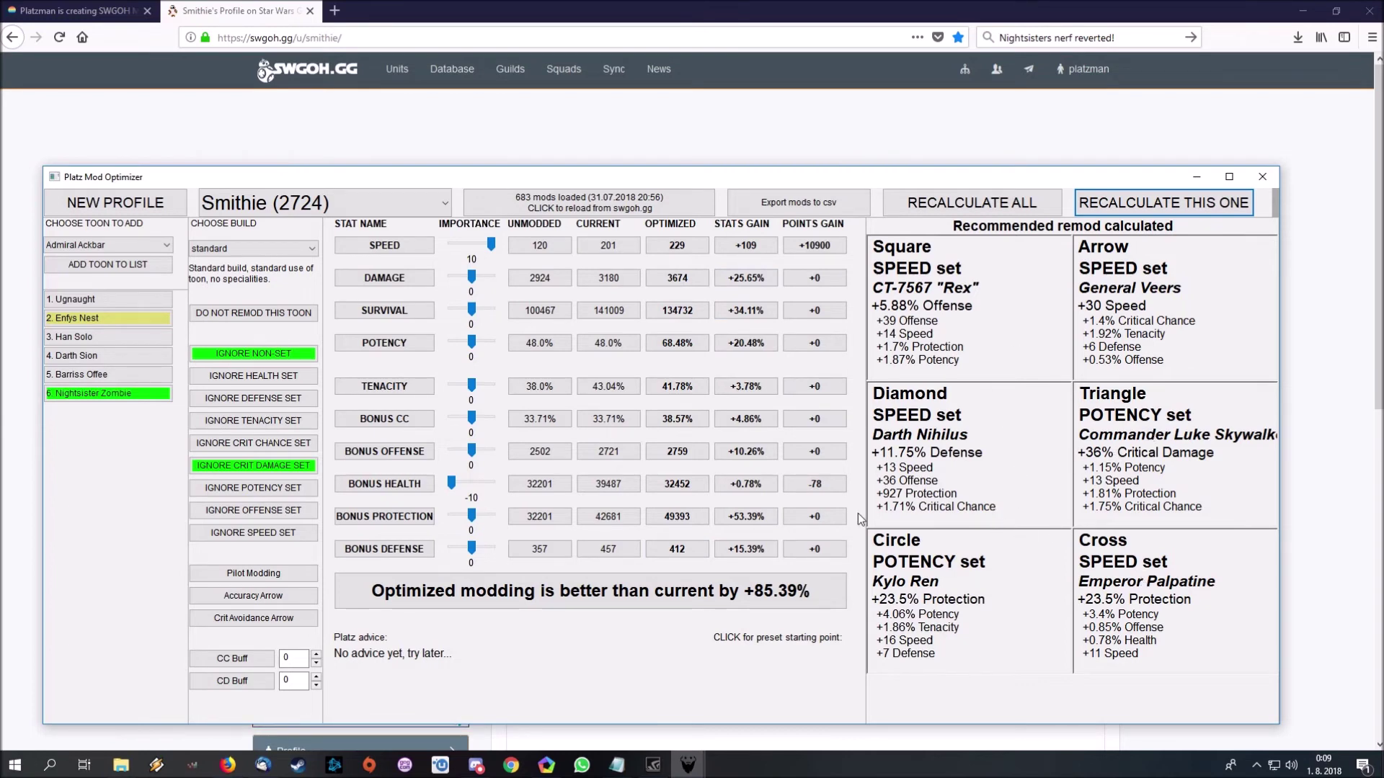
pyautogui.click(253, 488)
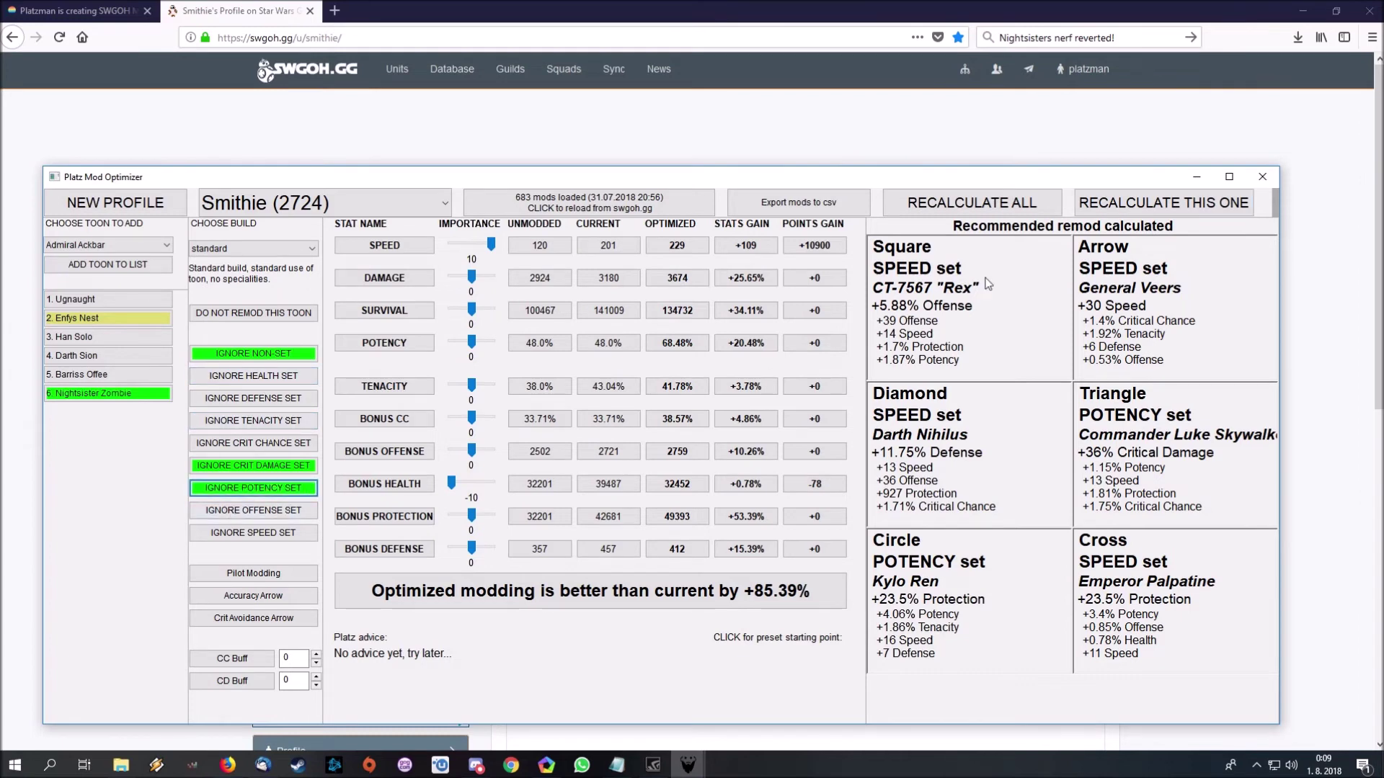
pyautogui.click(1154, 196)
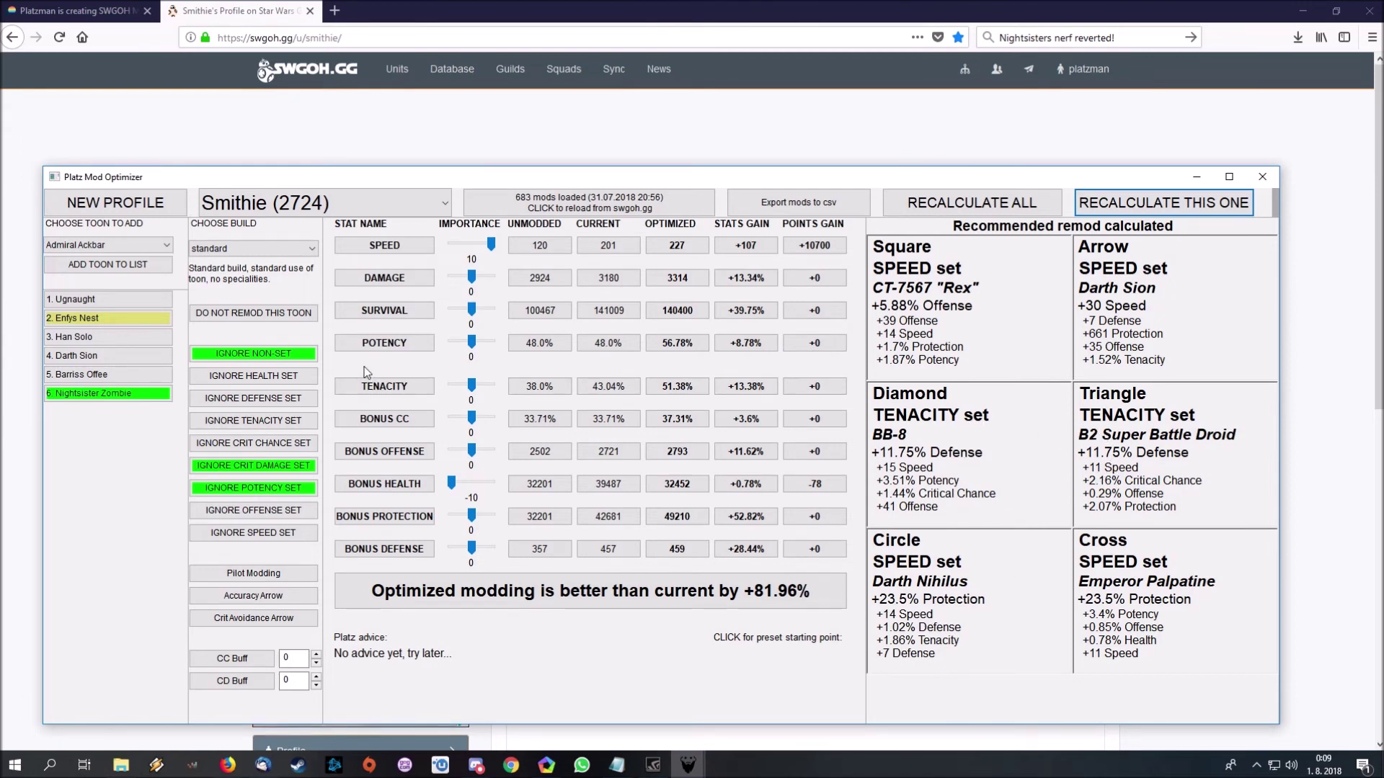
pyautogui.click(118, 244)
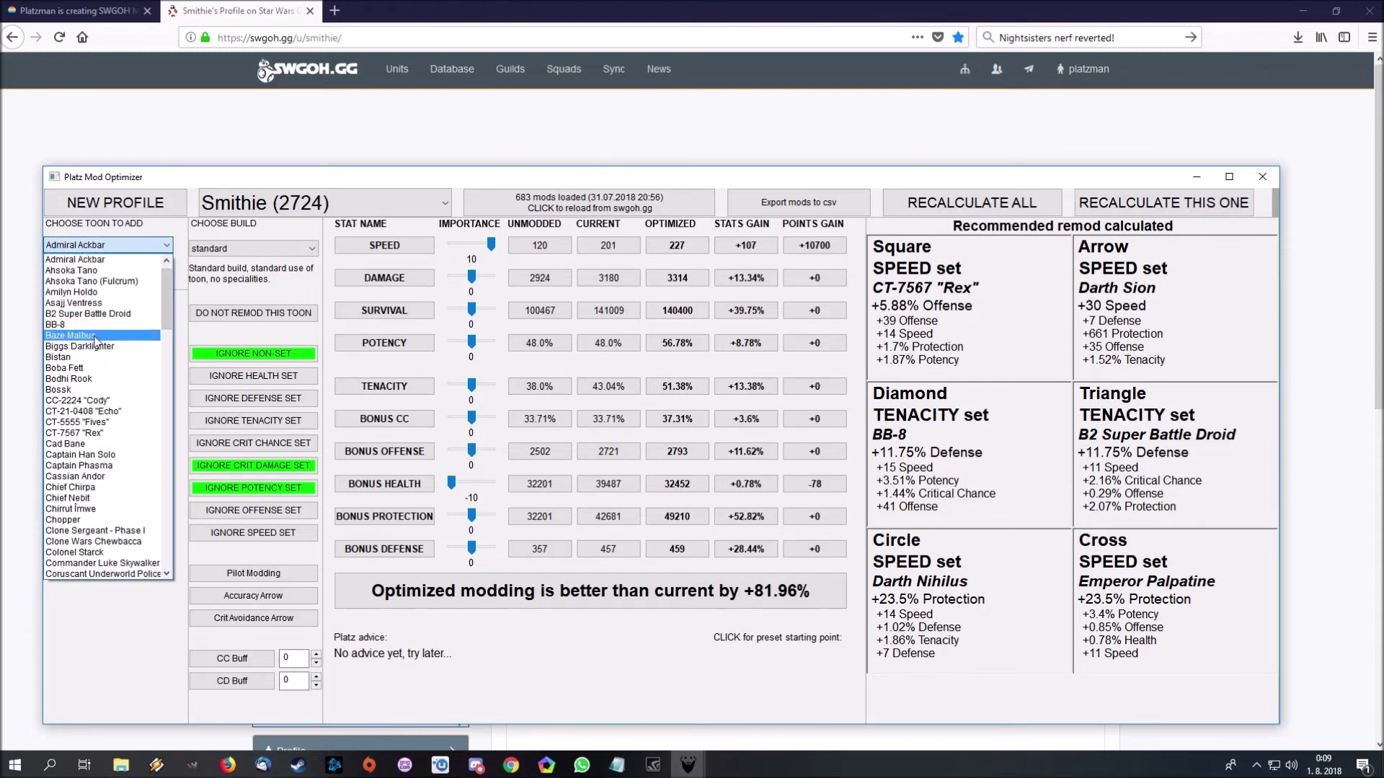
# - Add Baze Malbus to the toon list and calculate his survival-weighted remod
pyautogui.click(100, 335)
pyautogui.click(126, 265)
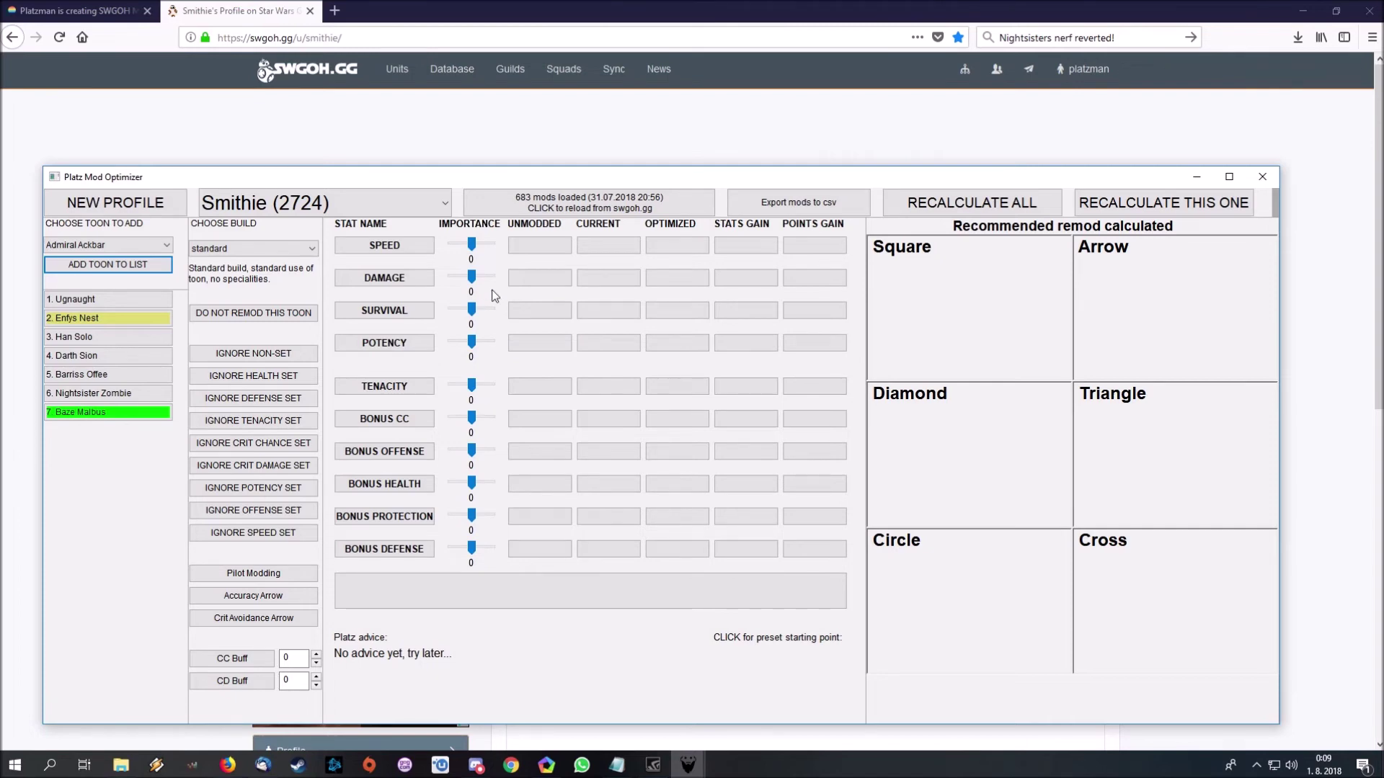
pyautogui.scroll(-4, 474, 249)
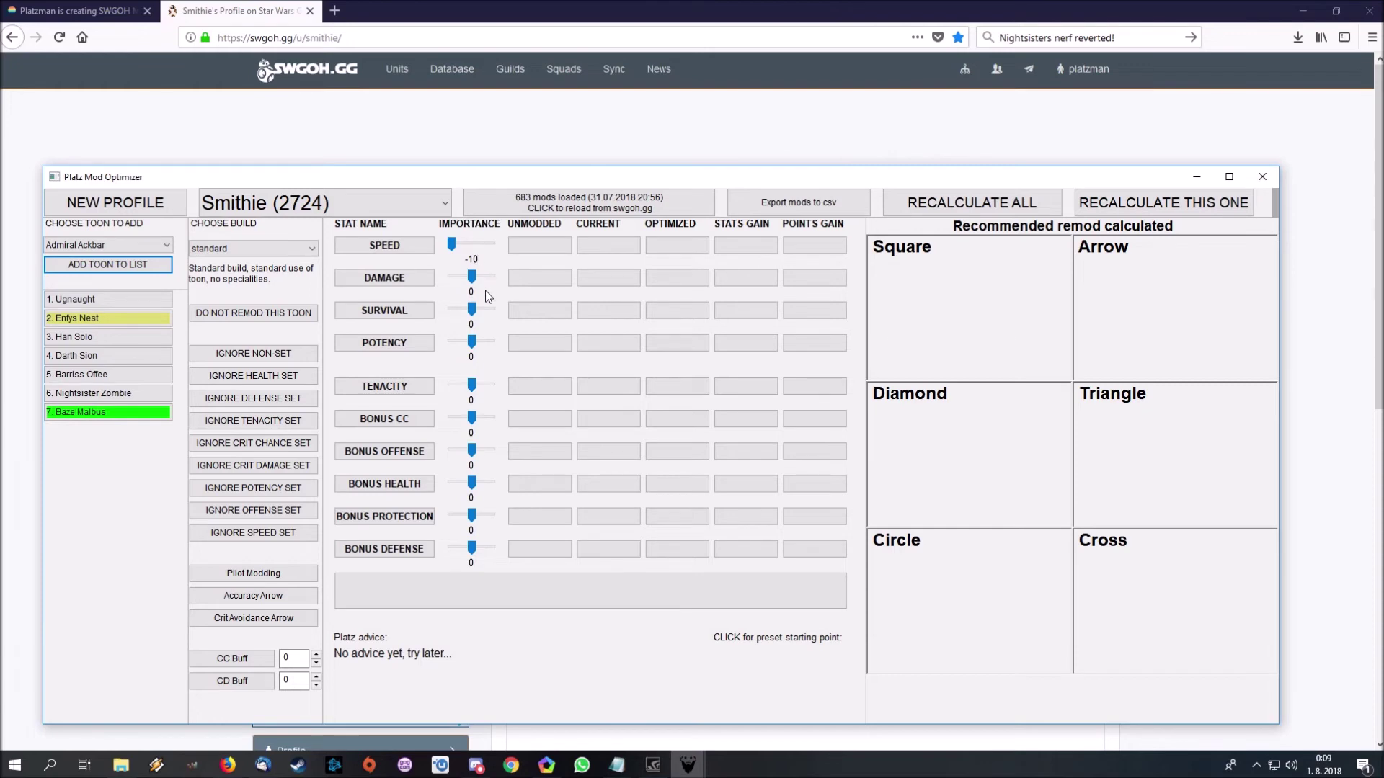
pyautogui.scroll(5, 482, 313)
pyautogui.click(1110, 204)
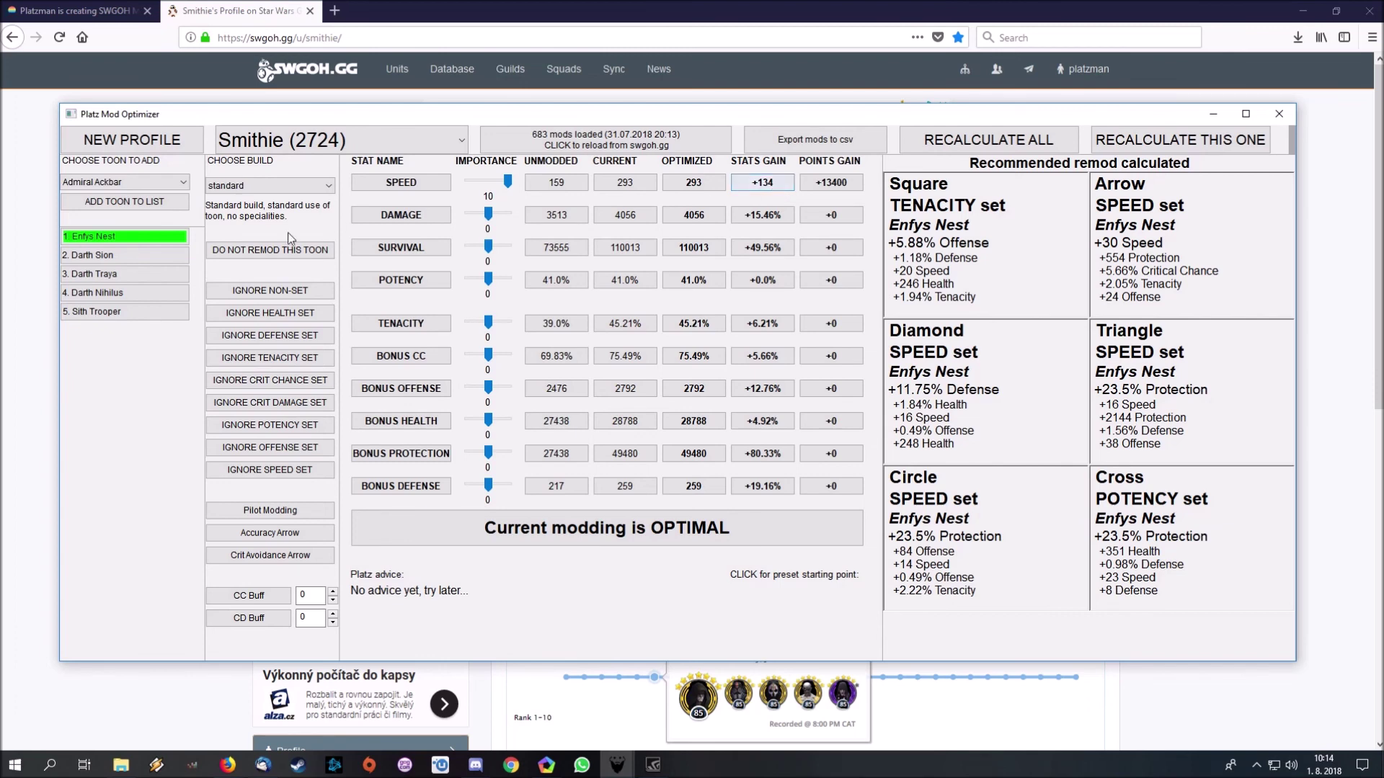
# - View Darth Sion, Darth Traya, Darth Nihilus, then Sith Trooper's remod (Speed 145, 11.62% better)
pyautogui.click(141, 258)
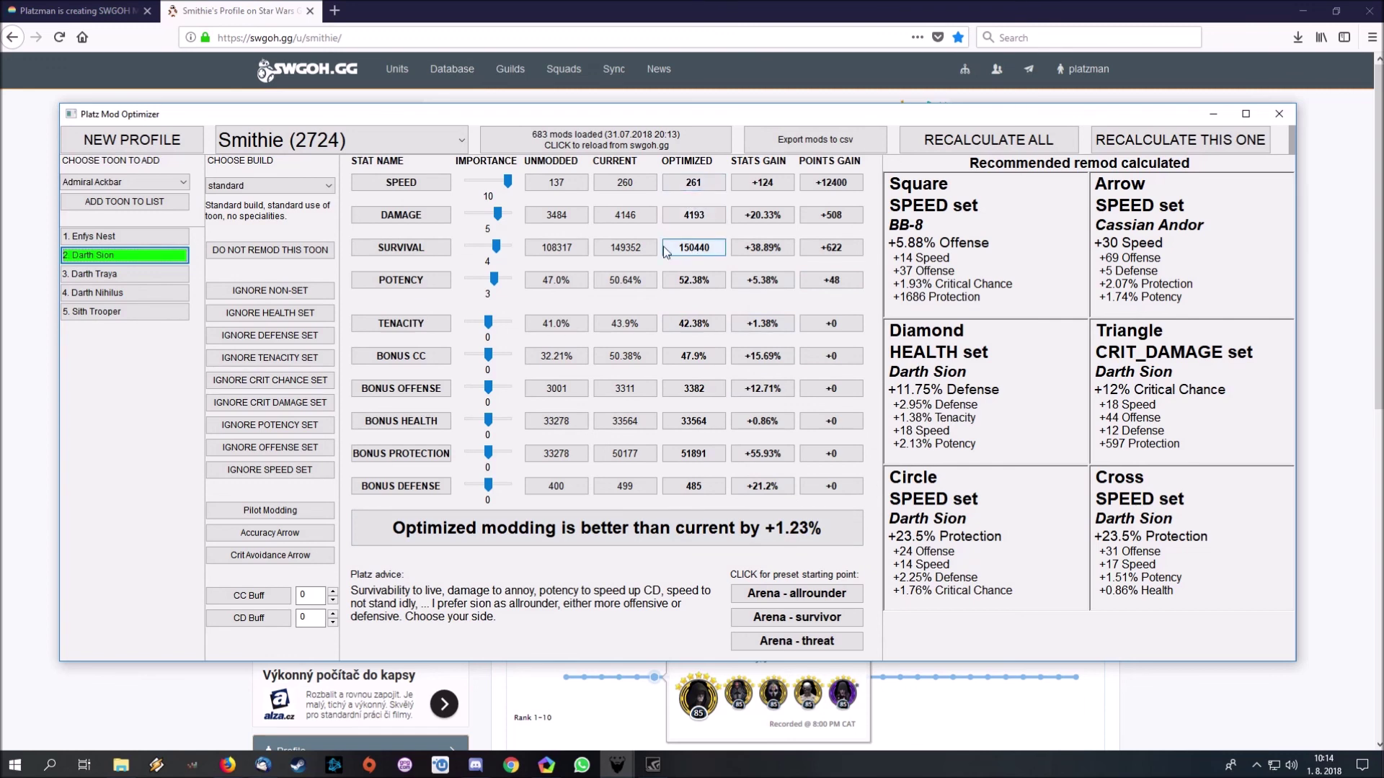
pyautogui.click(163, 275)
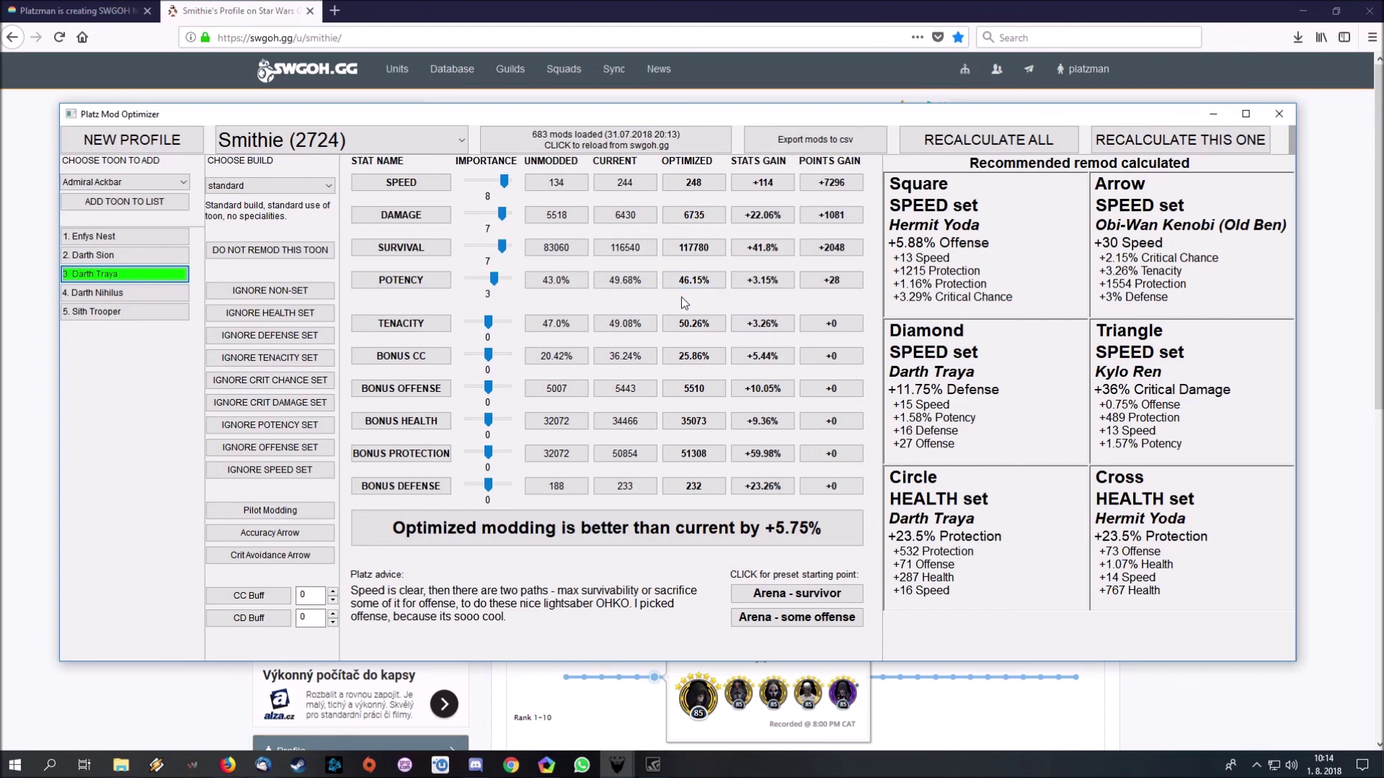
pyautogui.click(162, 302)
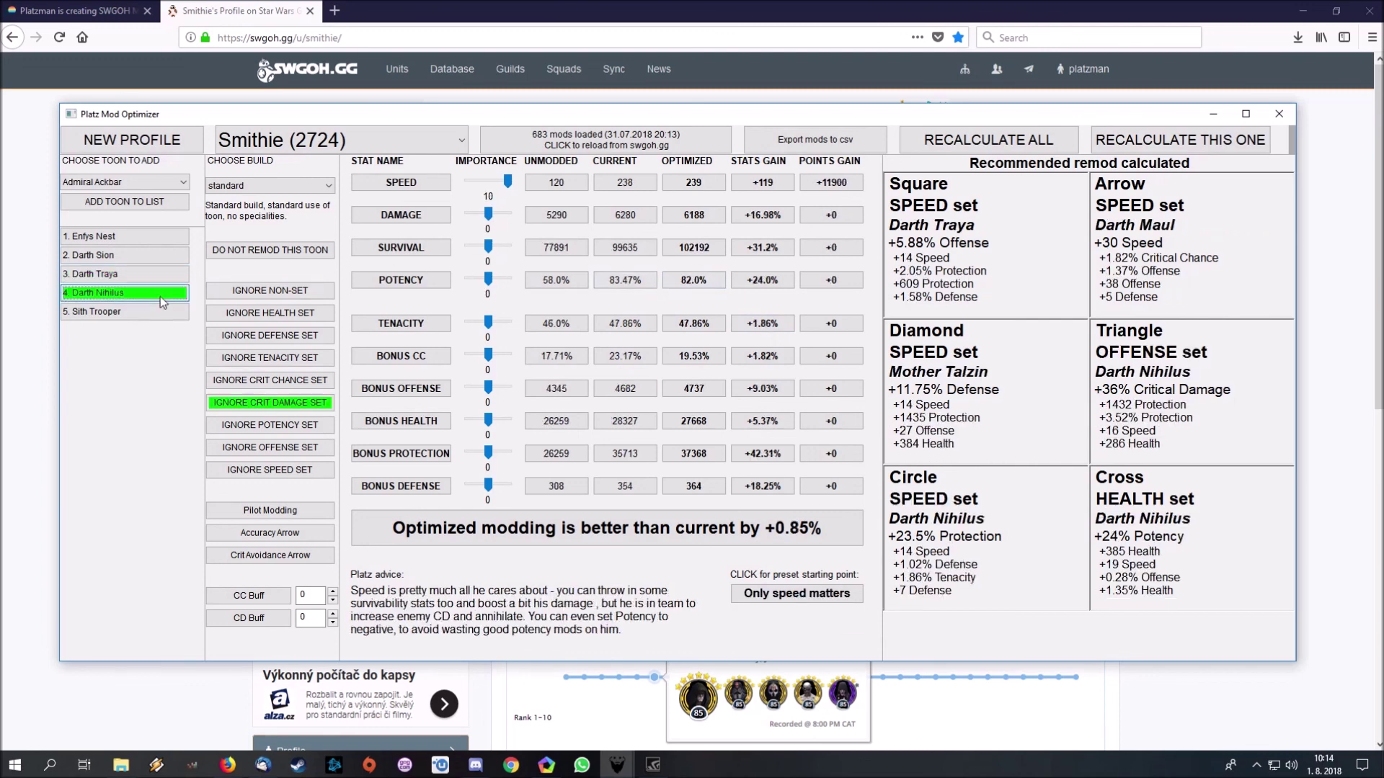
pyautogui.click(103, 311)
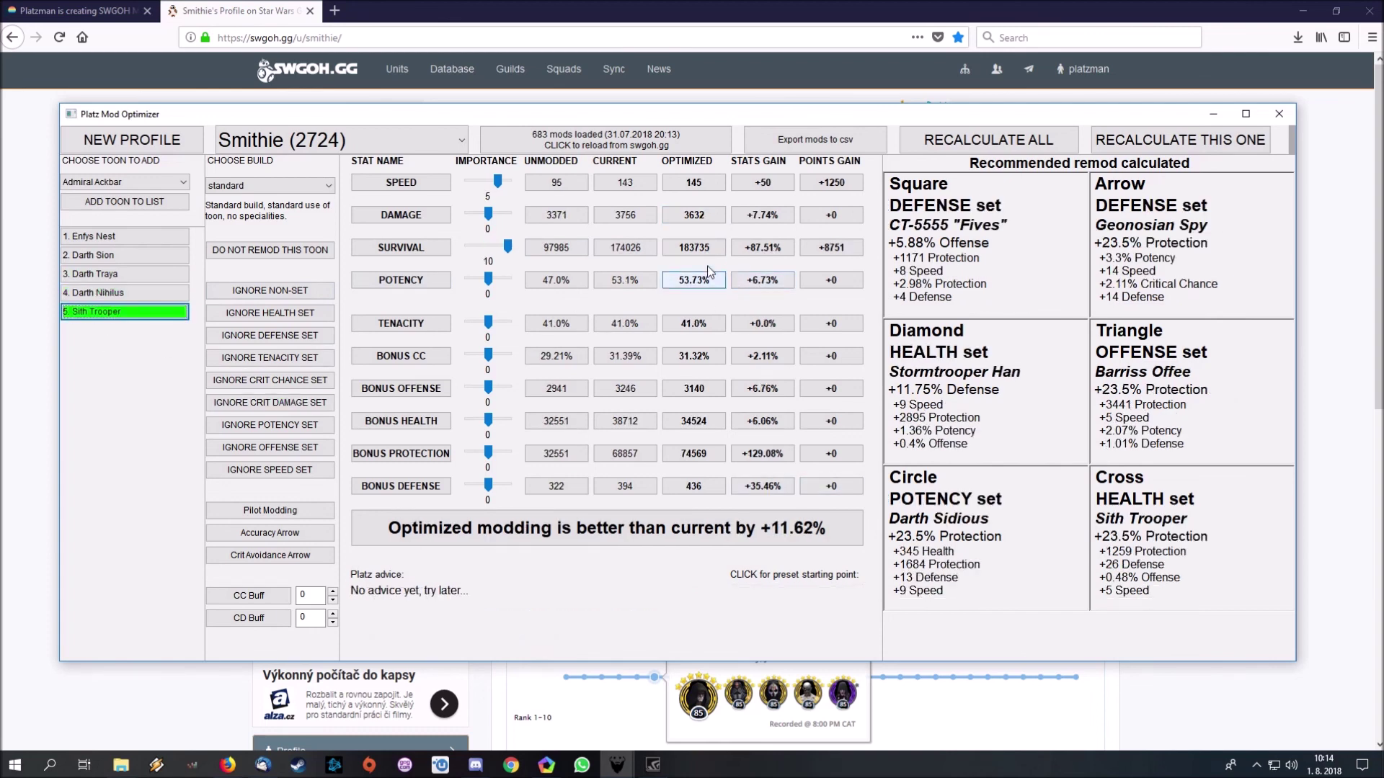